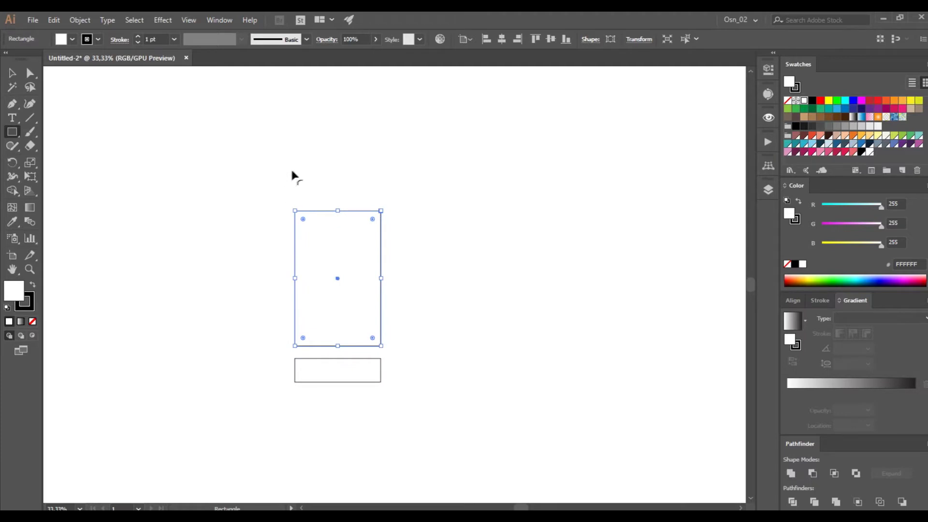
- Draw a thin rectangle above the tall one, and taper the tall rectangle symmetrically toward its top
left_click_drag(294, 169, 382, 182)
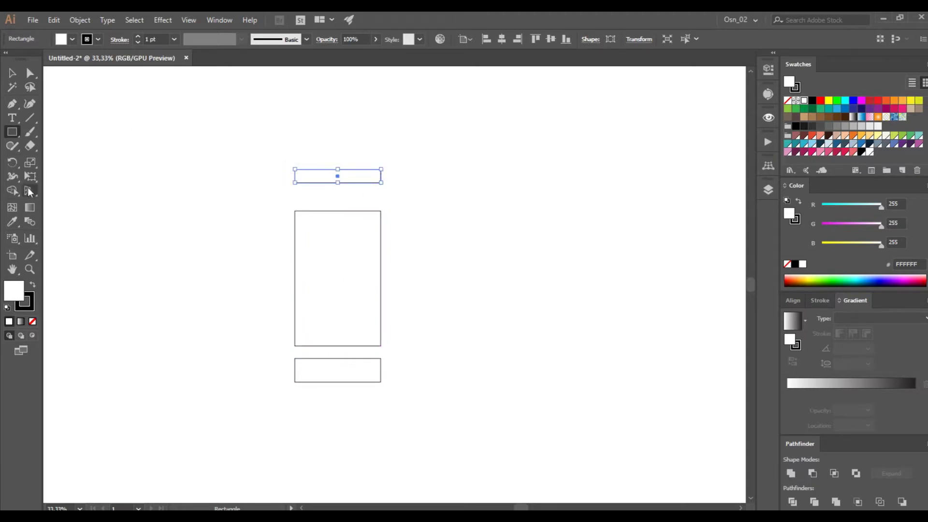
key("e")
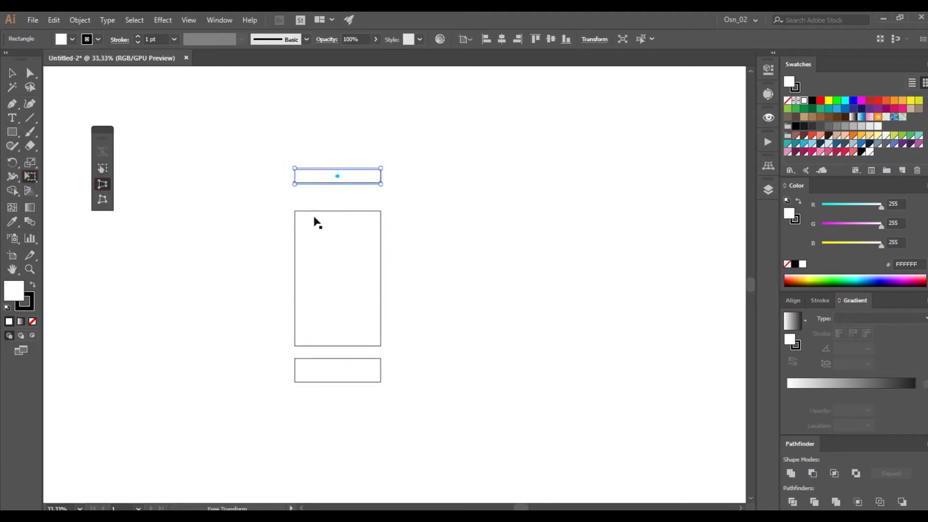
left_click_drag(295, 210, 317, 210)
key("v")
left_click(192, 113)
- Position the thin rectangles at the body's upper edge and between body and base, widening the lower one beyond the body
left_click_drag(352, 177, 352, 203)
left_click(438, 205)
left_click_drag(359, 370, 338, 359)
scroll(338, 357, "up", 1)
left_click_drag(405, 349, 412, 349)
left_click(428, 357)
- Fully round the ends of the band between body and base, and bring the tapered body to the front
key("a")
left_click(283, 352)
left_click_drag(272, 351, 317, 348)
key("v")
scroll(314, 345, "up", 1)
left_click(519, 279)
left_click(390, 283)
key("ctrl+shift+bracketright")
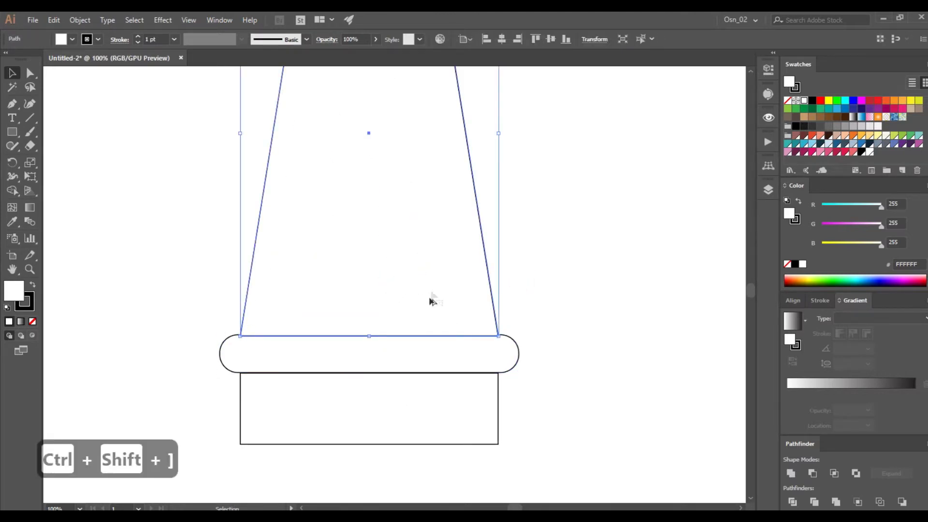
- Align the rounded band under the body and seat the thin rectangle on the body's upper edge
scroll(419, 334, "up", 1)
left_click(385, 355)
left_click_drag(373, 336, 270, 337)
scroll(335, 337, "up", 1)
scroll(336, 337, "up", 1)
scroll(269, 445, "down", 3)
scroll(248, 213, "up", 5)
scroll(263, 250, "up", 3)
left_click_drag(290, 246, 288, 241)
scroll(288, 241, "down", 3)
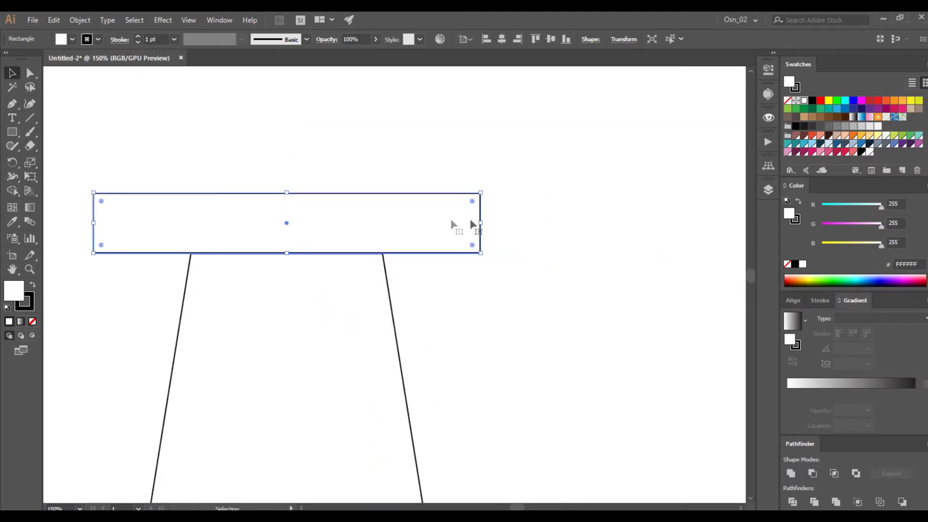
- Narrow the rectangle on top of the body about its center and fully round its corners into a collar
left_click_drag(481, 226, 414, 222)
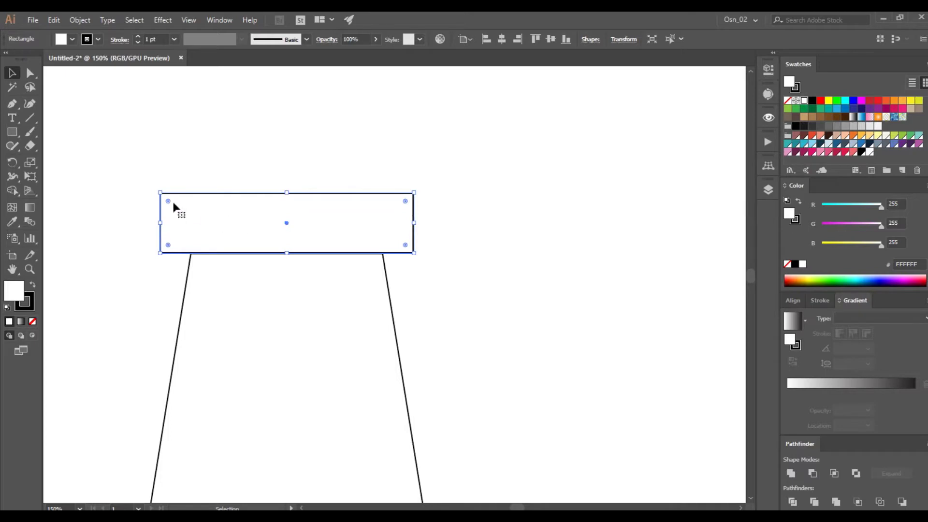
left_click_drag(168, 201, 228, 213)
scroll(254, 234, "down", 5)
left_click(339, 242)
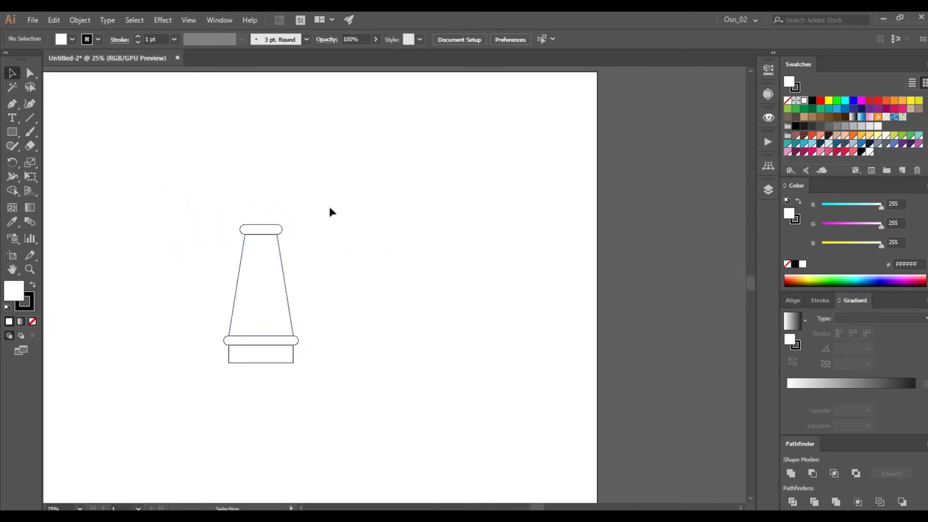
- Place a copy of the base rectangle directly below it and widen the copy symmetrically past the rounded band
left_click(274, 266)
scroll(273, 264, "up", 1)
left_click(277, 388)
scroll(285, 374, "down", 1)
left_click_drag(282, 363, 318, 380)
left_click(31, 73)
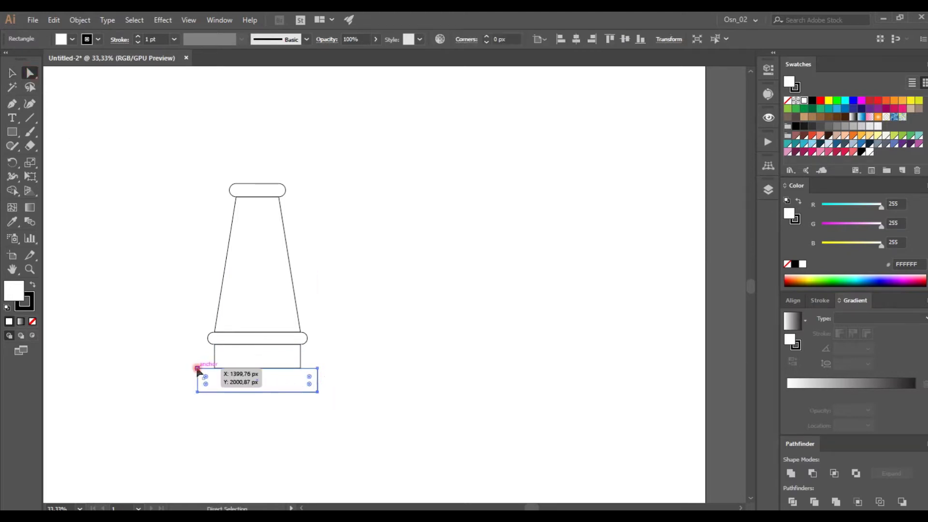
key("v")
left_click_drag(309, 379, 296, 384)
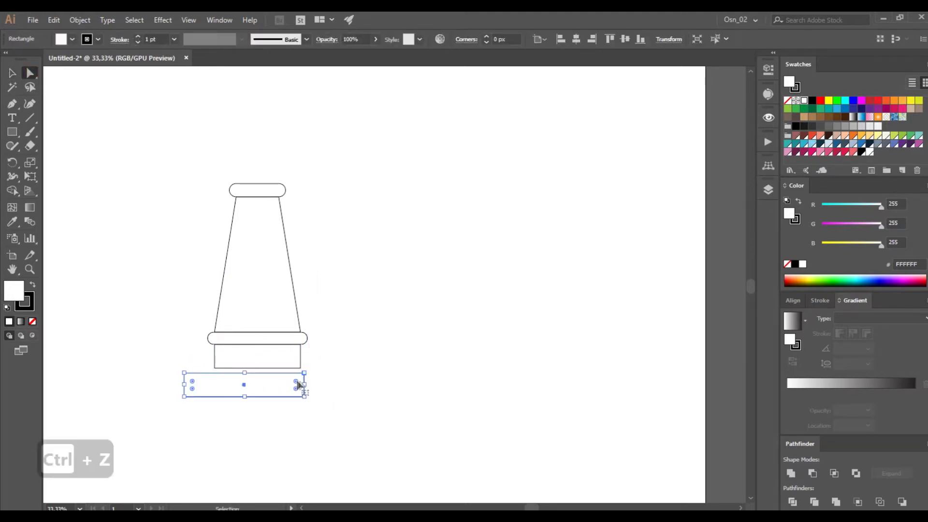
key("ctrl+z")
- Round only the two upper corners of the wide base rectangle to a radius of about 89 px
scroll(297, 383, "up", 2)
scroll(194, 358, "left", 3)
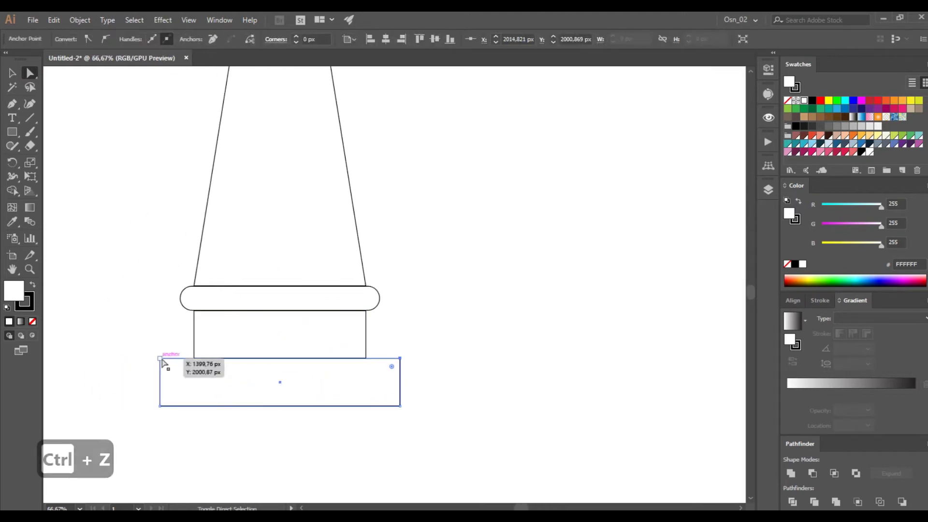
left_click_drag(168, 366, 203, 391)
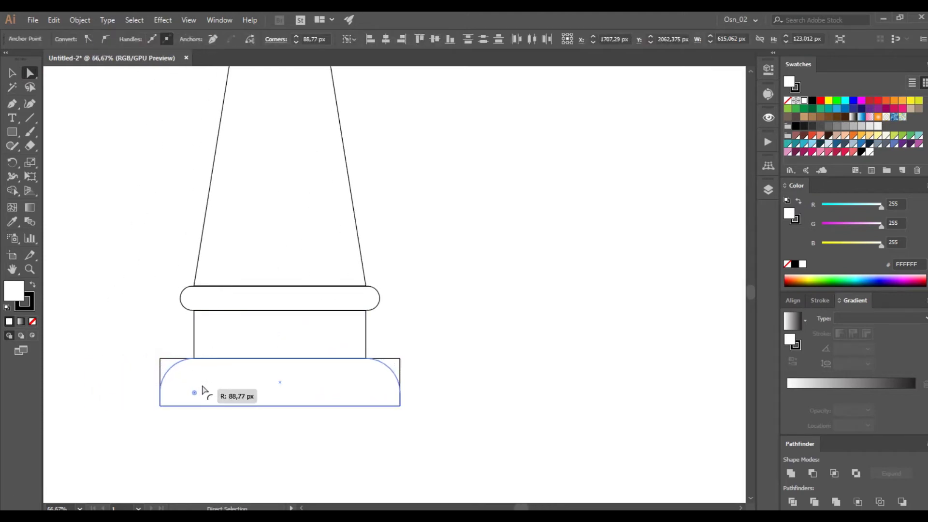
scroll(203, 390, "down", 3)
key("v")
left_click(216, 208)
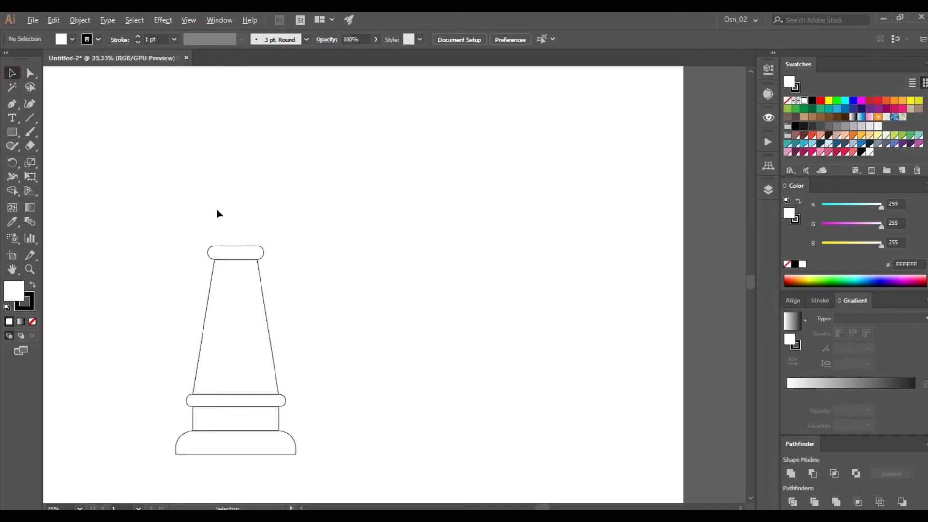
- Draw a circle about 320 px wide centered above the collar as the pawn's head and send it to the back
scroll(216, 207, "up", 2)
left_click_drag(12, 135, 49, 161)
left_click_drag(245, 237, 278, 187)
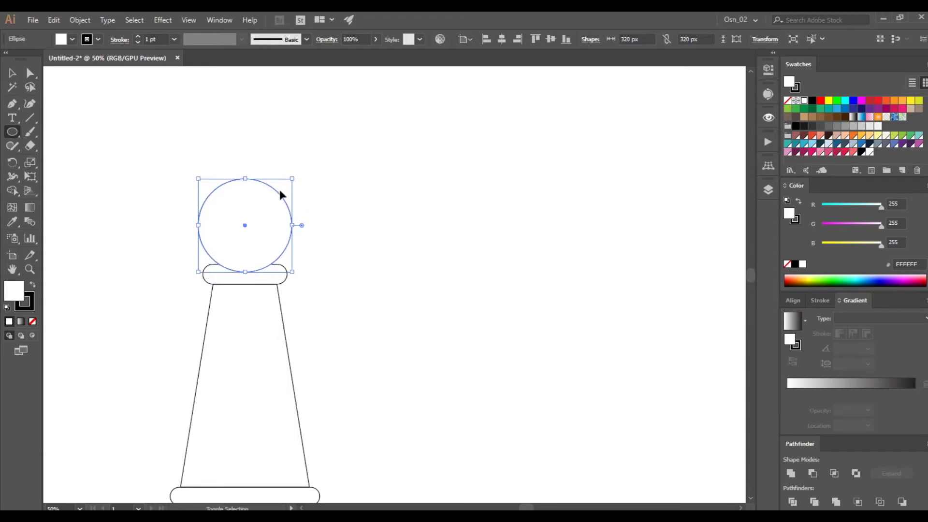
key("ctrl+shift+bracketleft")
left_click(57, 109)
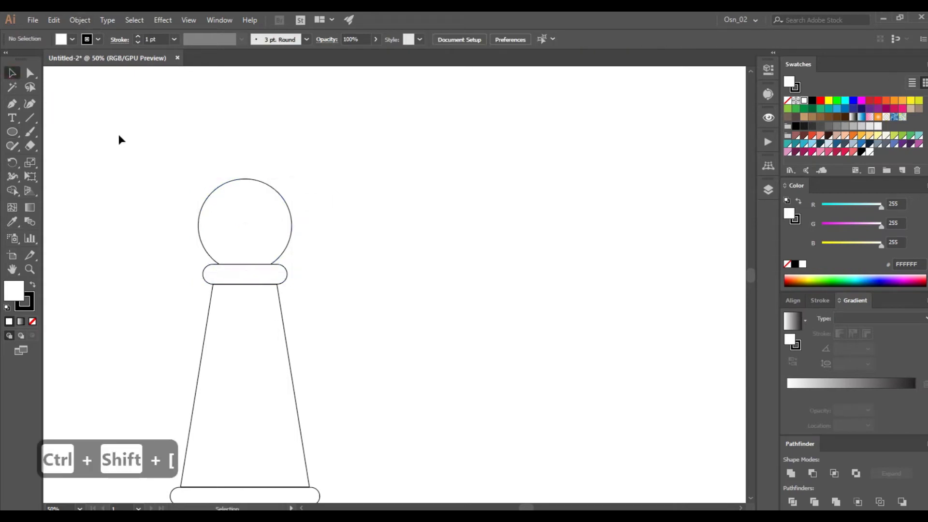
- Select all parts of the pawn and place a duplicate to its right
scroll(132, 170, "down", 1)
left_click_drag(284, 155, 194, 382)
left_click_drag(191, 173, 185, 246)
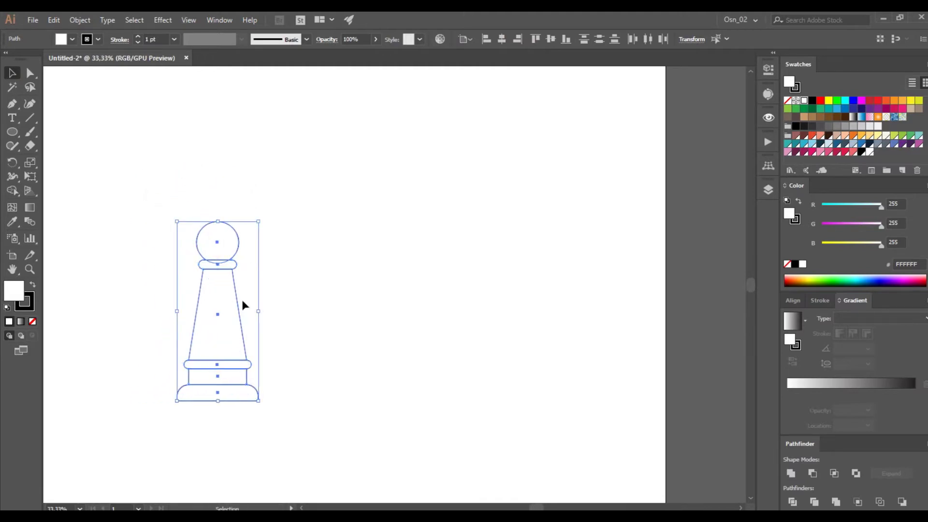
scroll(235, 318, "up", 2)
left_click_drag(227, 340, 311, 375)
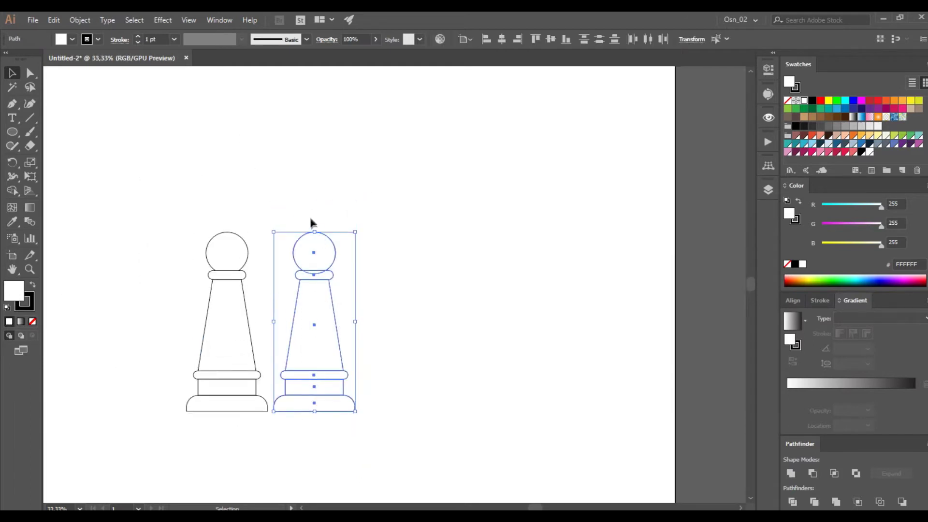
- Enlarge the duplicated piece proportionally from its base, send it to the back and place it beside the pawn
left_click_drag(311, 223, 324, 153)
left_click_drag(325, 327, 288, 323)
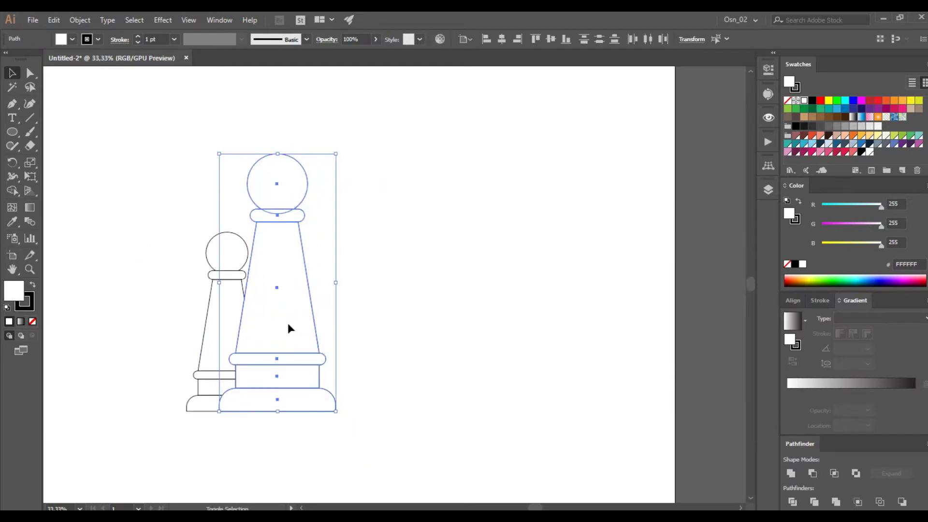
key("ctrl+shift+bracketleft")
left_click_drag(297, 333, 372, 332)
scroll(391, 385, "up", 1)
left_click(487, 352)
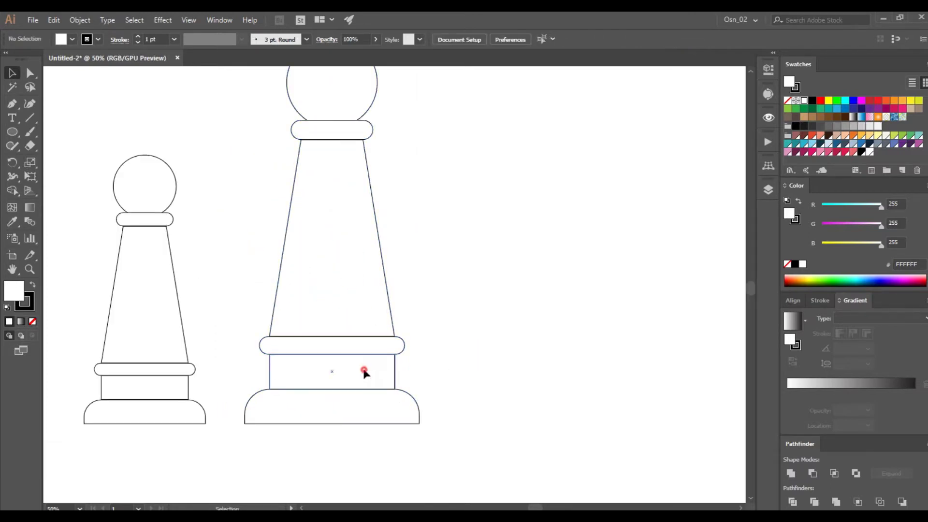
- Delete the rectangle in the larger piece's base and shorten its tapered body from the upper edge
left_click(364, 370)
key("Delete")
scroll(370, 180, "up", 1)
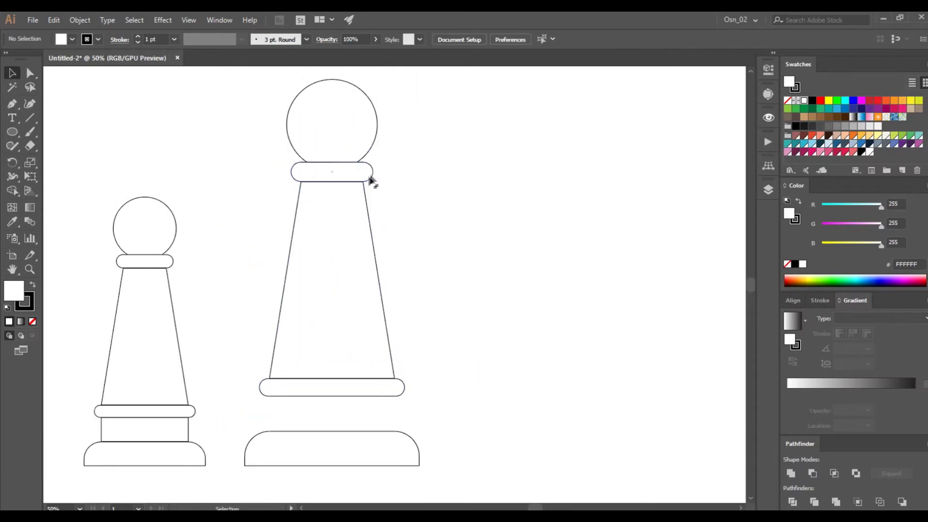
left_click(285, 261)
left_click_drag(332, 182, 334, 211)
left_click(445, 321)
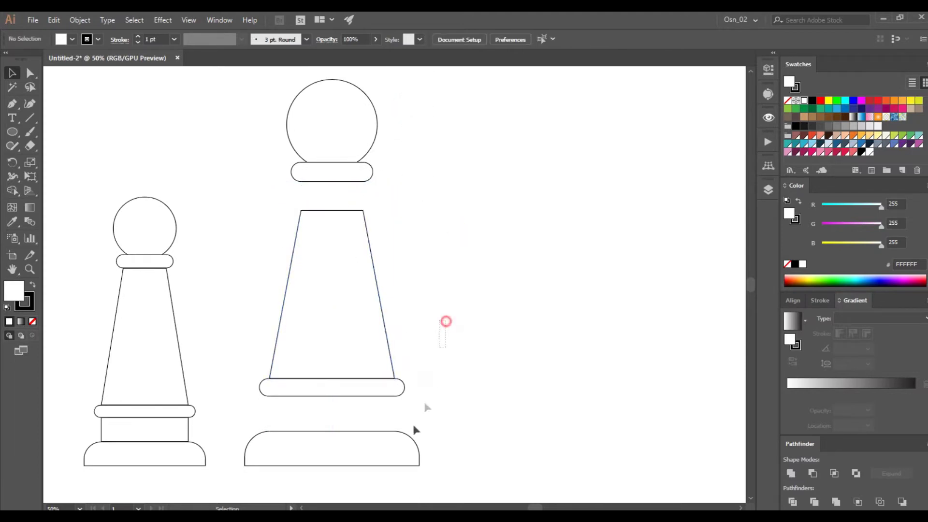
- Narrow the larger piece's body and band about their center, and place an enlarged copy of the band on the base
left_click_drag(303, 413, 304, 411)
left_click_drag(404, 301, 394, 300)
left_click(381, 397)
left_click_drag(381, 390, 359, 428)
- Lower the body and upper band about 46 px onto the wider band, and move the collar and head down onto the body
scroll(362, 405, "up", 2)
left_click(336, 367)
left_click_drag(336, 366, 336, 394)
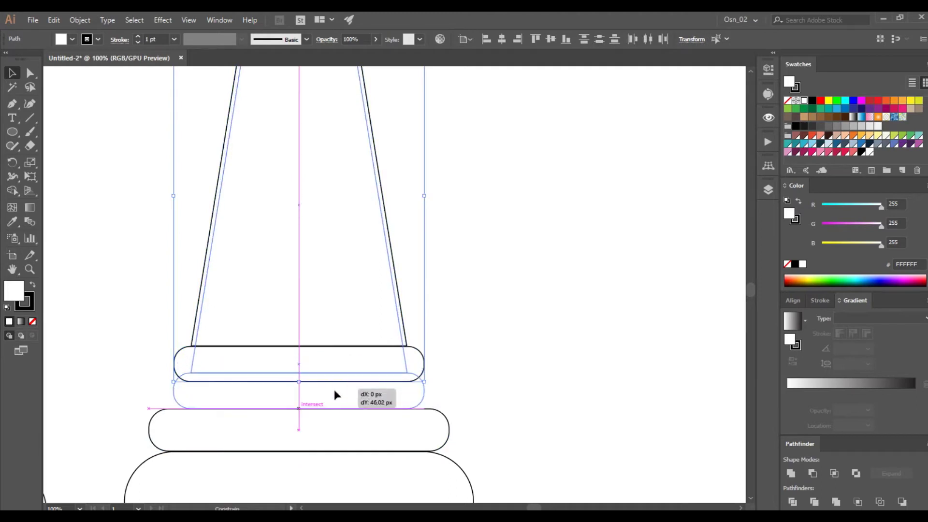
scroll(353, 383, "down", 1)
scroll(352, 386, "down", 1)
left_click_drag(338, 182, 340, 223)
left_click(402, 208)
- Delete the larger piece's round head and draw a circle about 416 px wide beside it
left_click(332, 199)
key("Delete")
left_click_drag(409, 175, 531, 296)
key("a")
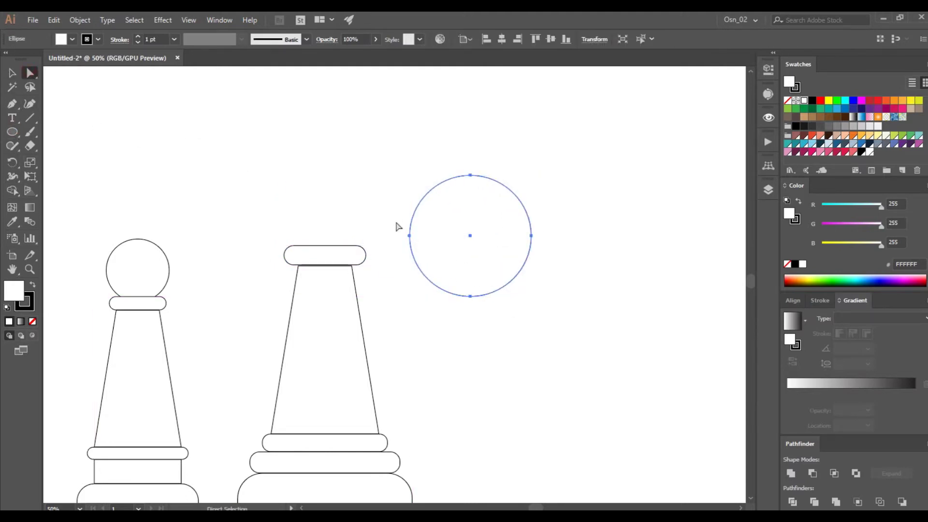
left_click_drag(480, 337, 480, 336)
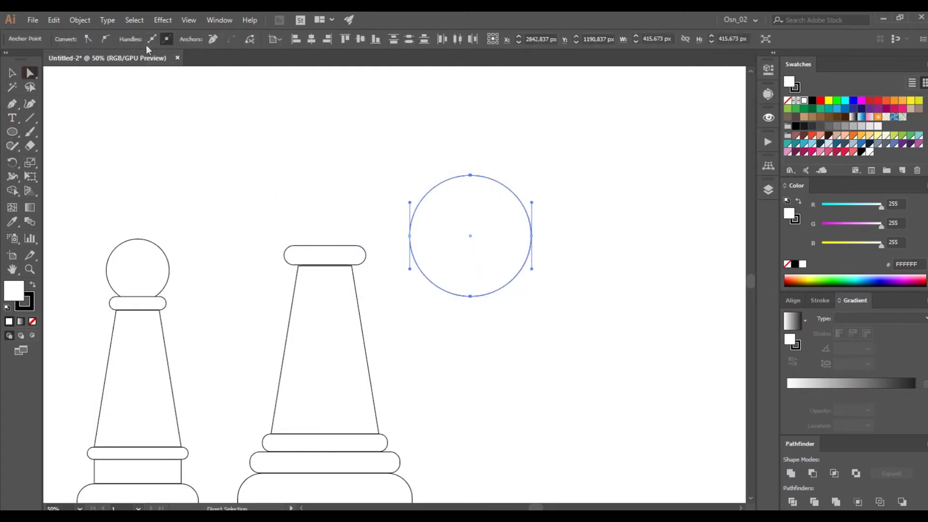
left_click(104, 39)
left_click(382, 163)
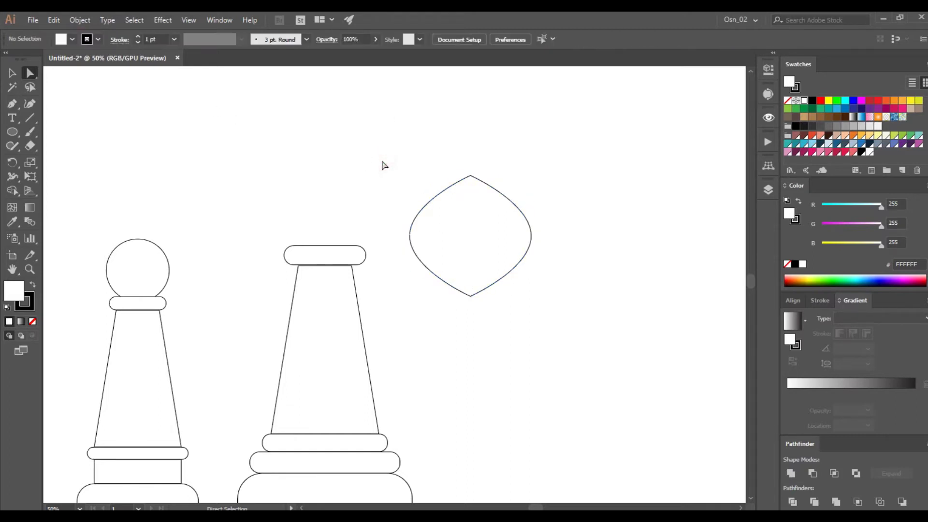
key("ctrl+z")
- Convert the circle's uppermost anchor to a corner point and move it far upward to form a teardrop
left_click(470, 175)
left_click(88, 39)
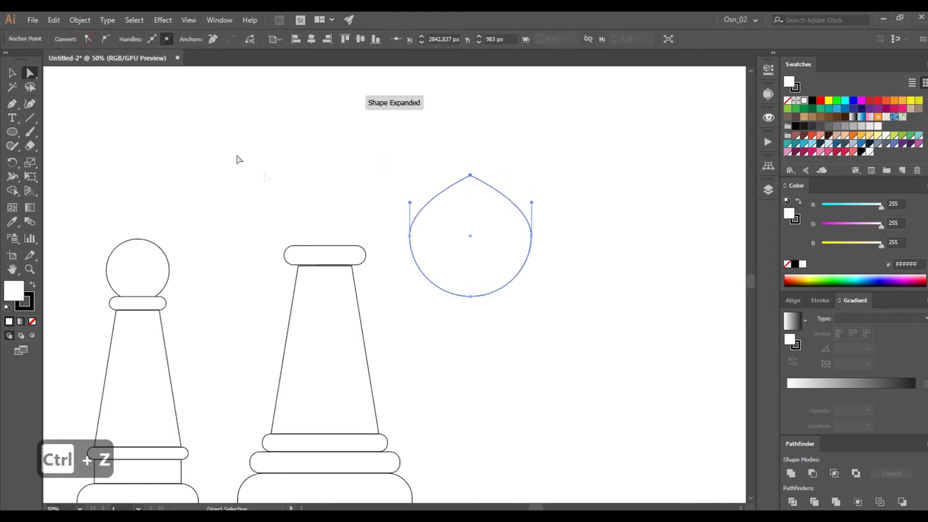
key("shift+Up")
key("shift+Up")
key("shift+Up")
key("shift+Up")
key("shift+Up")
key("shift+Up")
key("shift+Up")
key("shift+Up")
key("shift+Up")
key("shift+Up")
key("shift+Up")
key("shift+Up")
key("shift+Up")
key("shift+Up")
key("shift+Up")
key("shift+Up")
key("shift+Up")
key("shift+Up")
key("shift+Up")
key("shift+Up")
- Scale the teardrop down proportionally, center it on the larger piece's collar and send it to the back
left_click(12, 73)
left_click_drag(531, 85, 470, 191)
left_click_drag(456, 231, 341, 186)
left_click_drag(326, 145, 325, 120)
key("ctrl+shift+bracketleft")
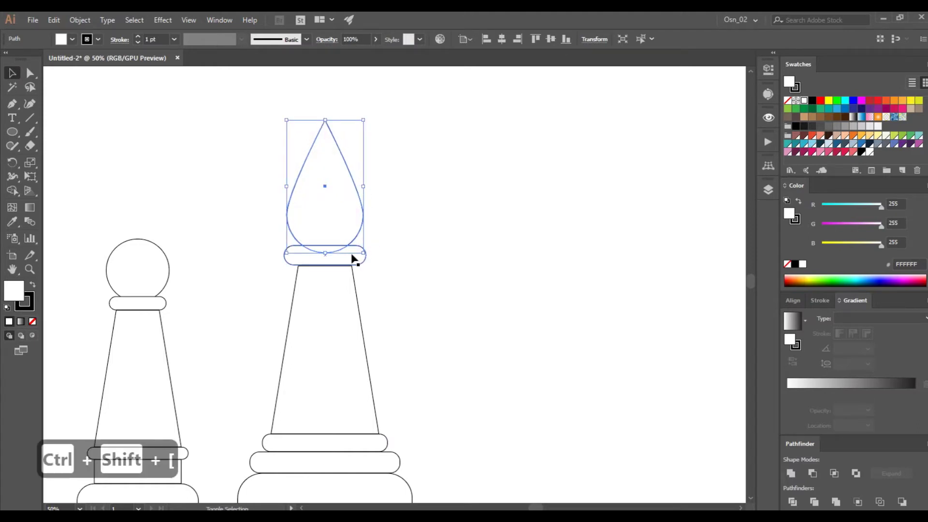
left_click(393, 266)
- Select all parts of the teardrop-topped piece and group them
scroll(443, 276, "down", 2)
left_click_drag(443, 281, 386, 386)
mouse_move(393, 320)
left_mouse_down()
mouse_move(334, 308)
mouse_move(384, 309)
left_mouse_up()
key("ctrl+g")
scroll(338, 299, "left", 2)
left_click(274, 293)
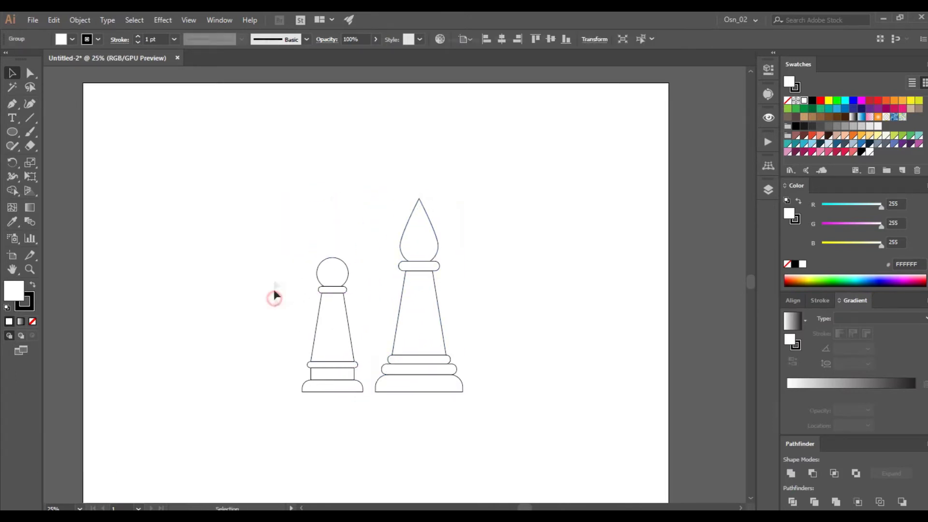
scroll(274, 247, "left", 1)
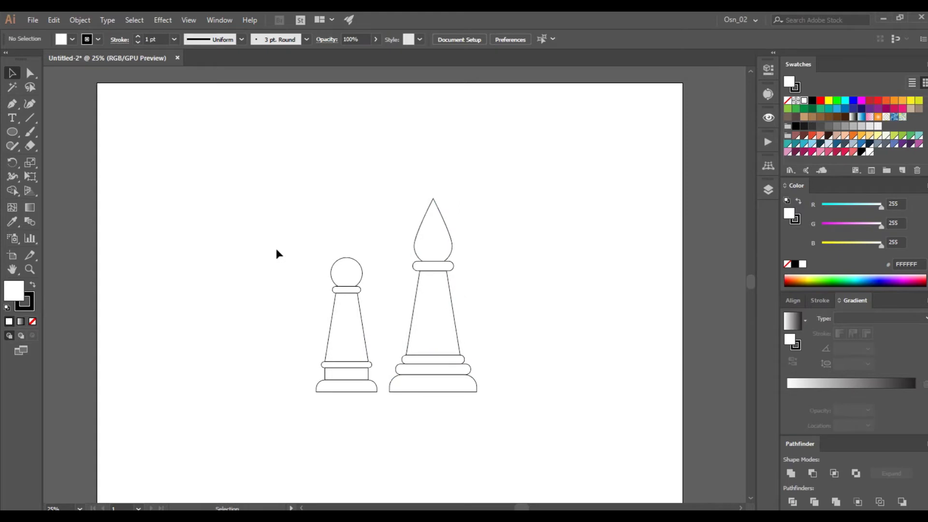
- Duplicate the teardrop-topped piece to the pawn's left side and enlarge the copy proportionally from its base
left_click_drag(303, 246, 378, 379)
left_click_drag(473, 228, 425, 373)
left_click_drag(441, 325, 278, 319, "alt")
left_click(332, 216)
left_click(269, 261)
left_click_drag(267, 198, 270, 140, "shift")
left_click(348, 188)
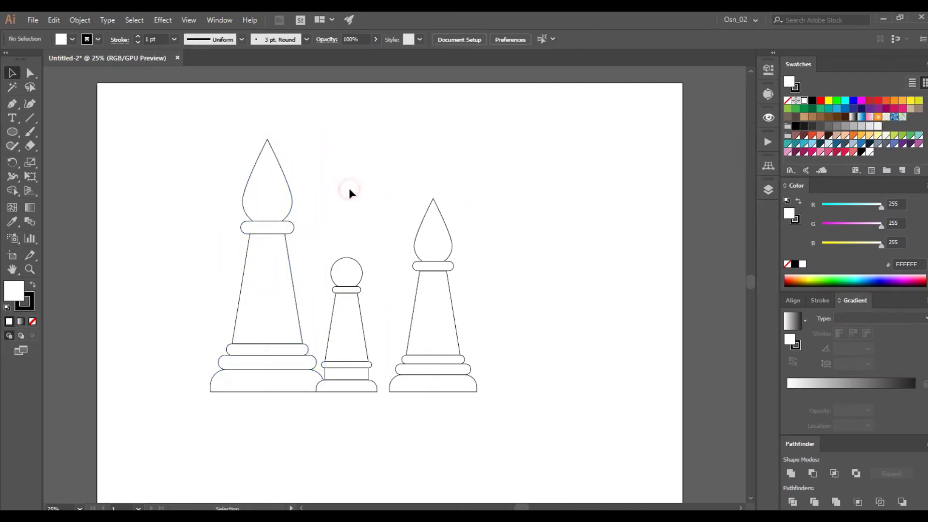
- Inside the tallest piece's group, replace the teardrop with a circle about 396 px wide sent to the back
scroll(314, 203, "up", 1)
left_click(276, 198)
double_click(273, 193)
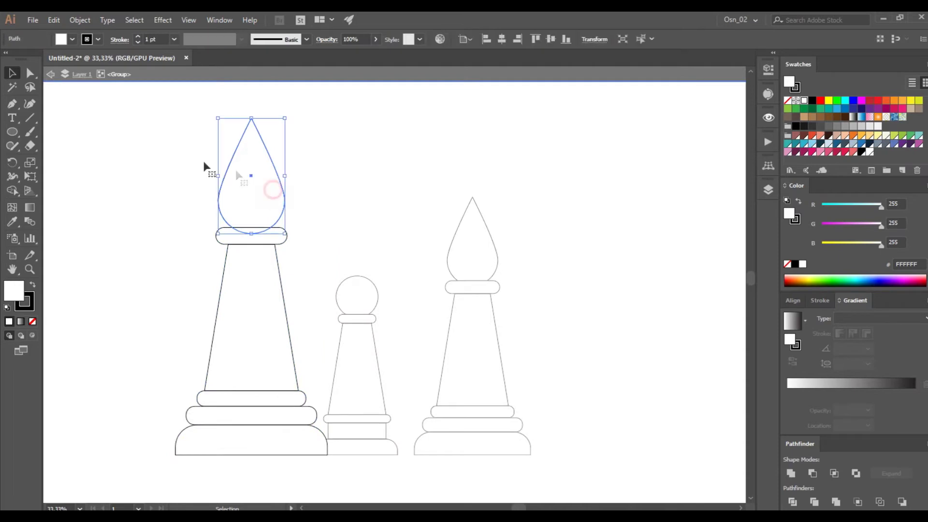
key("Delete")
mouse_move(251, 194)
left_mouse_down("alt+shift")
mouse_move(275, 158)
mouse_move(289, 155)
left_mouse_up("alt+shift")
key("ctrl+shift+bracketleft")
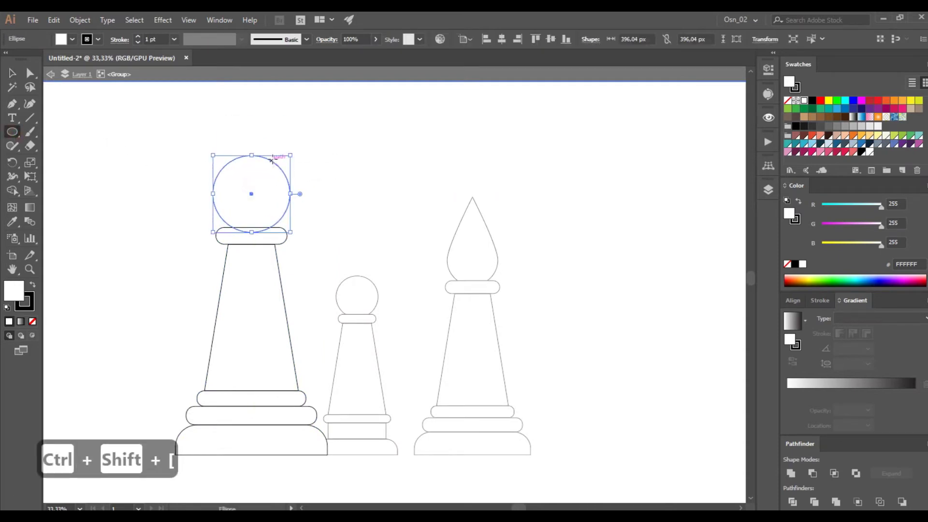
- Duplicate the tallest piece's collar above its head circle and scale the copy down into a small horizontal bar
left_click(13, 73)
left_click_drag(269, 240, 269, 159, "alt")
scroll(269, 159, "up", 3)
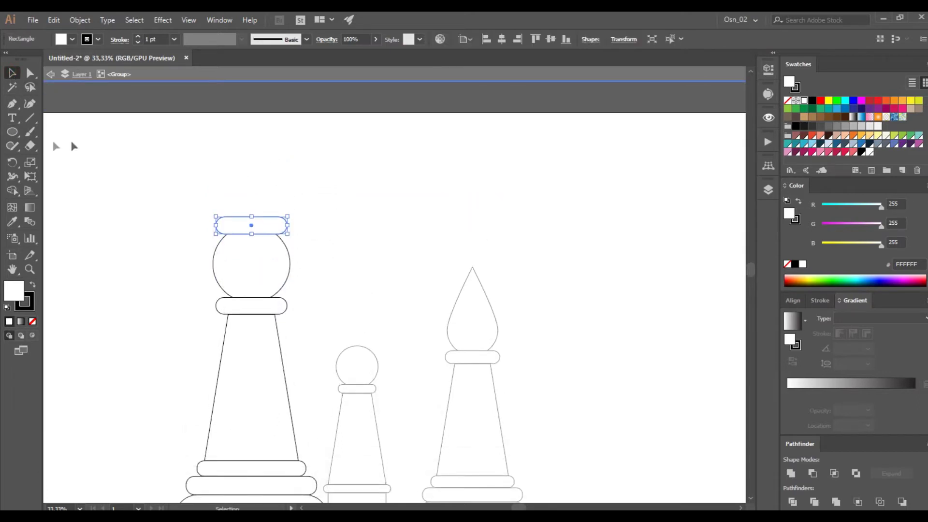
left_click_drag(14, 137, 62, 161)
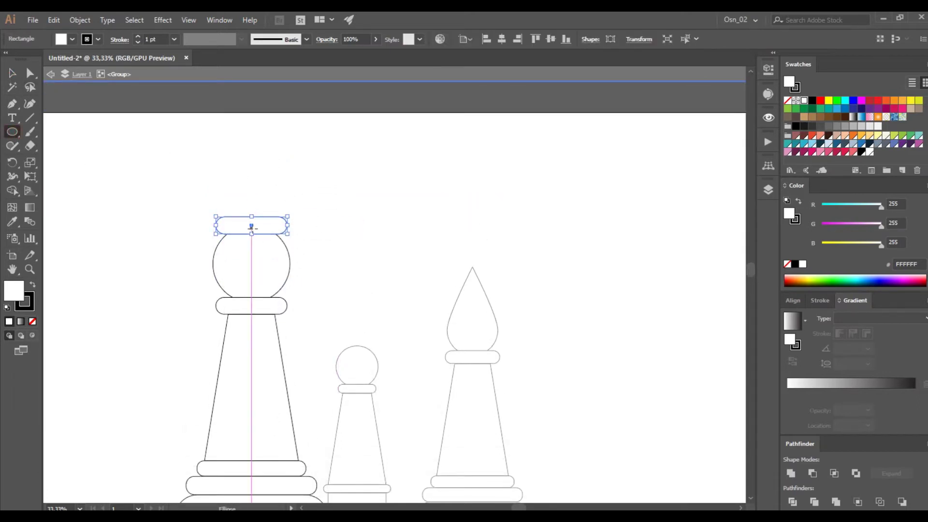
key("v")
left_click_drag(287, 217, 261, 236, "alt")
- Copy the small bar in place, turn the copy vertical to form a cross and send it to the back
key("ctrl+c")
key("ctrl+f")
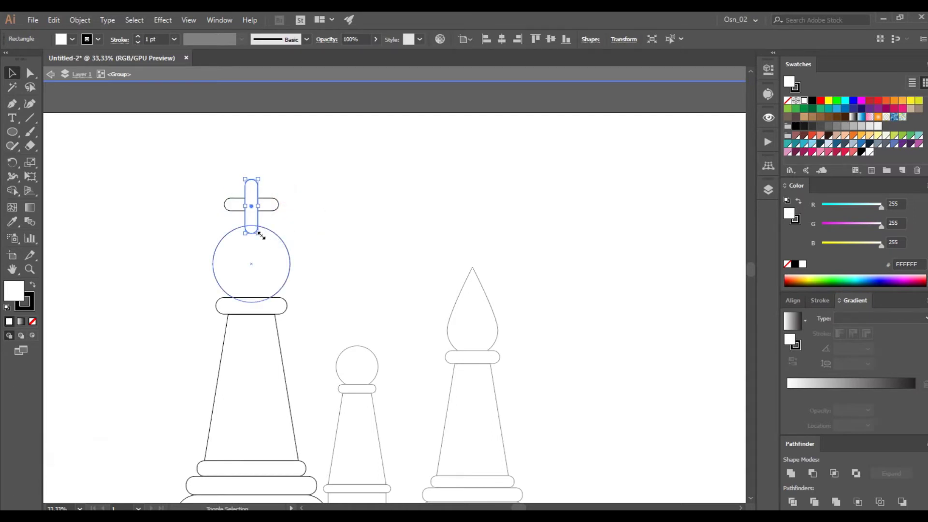
key("ctrl+shift+bracketleft")
left_click(312, 219)
- Unite the king's cross and head circle into one shape and send it to the back
scroll(318, 264, "down", 1)
scroll(323, 274, "down", 2)
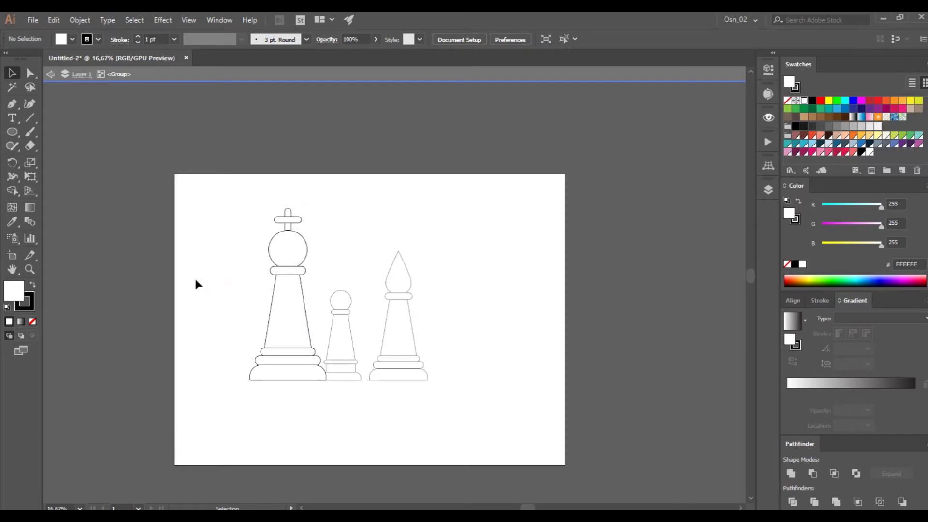
left_click_drag(278, 254, 277, 256)
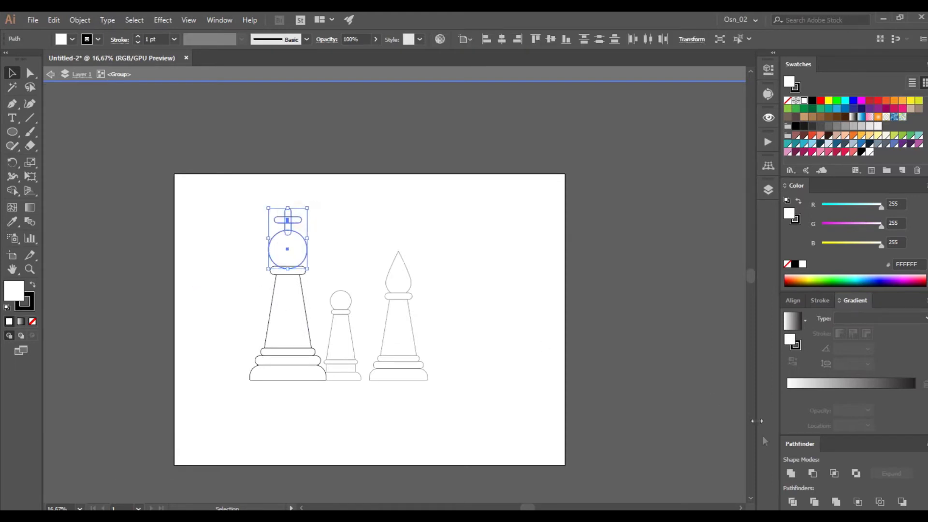
left_click(790, 472)
key("ctrl+shift+bracketleft")
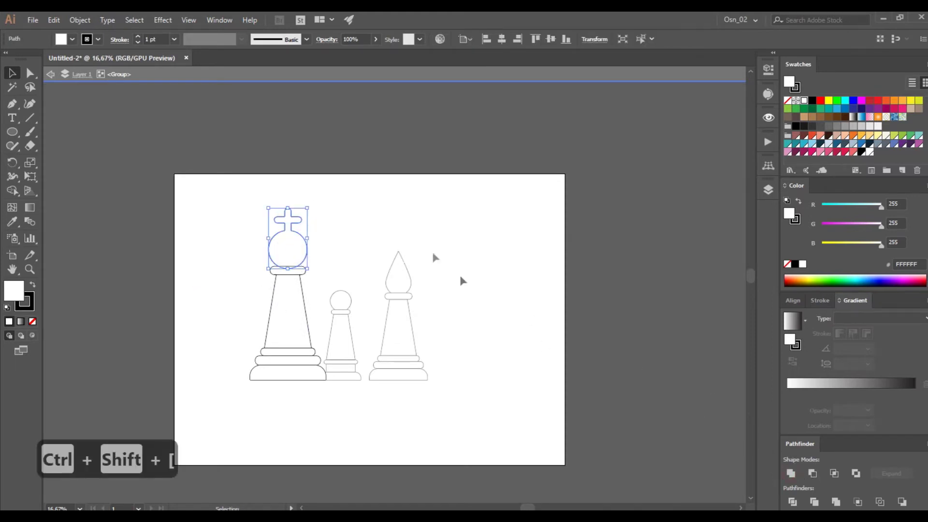
- Scale the king's united head and cross down proportionally so it rests on the collar
left_click_drag(309, 209, 283, 259)
scroll(300, 261, "up", 2)
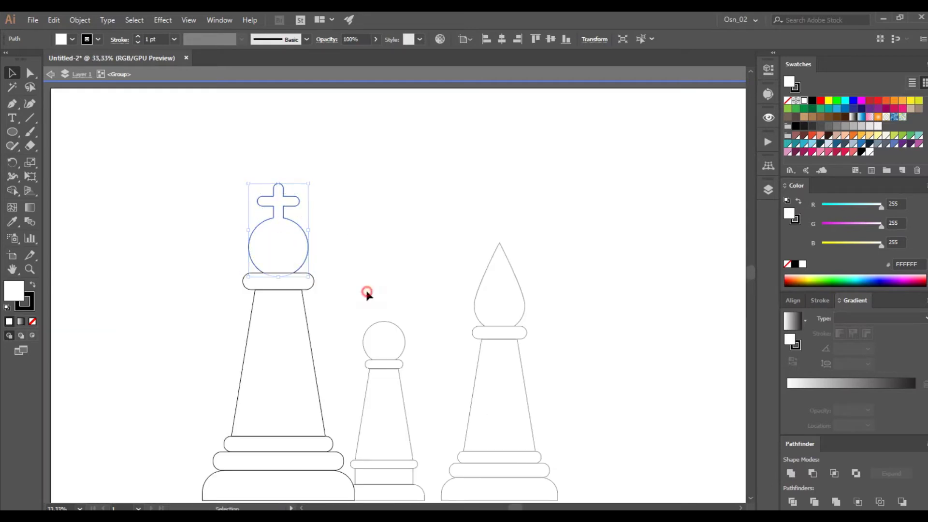
left_click(366, 292)
scroll(301, 280, "up", 1)
scroll(299, 285, "down", 1)
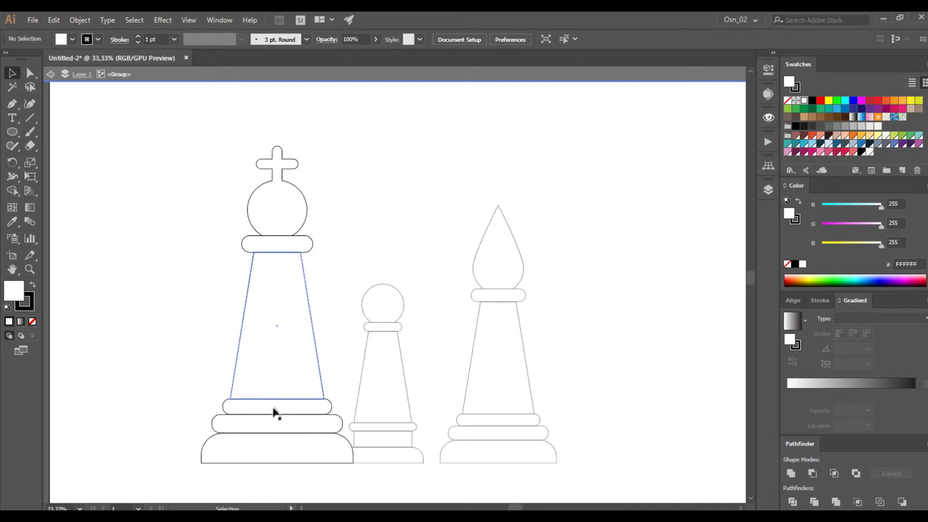
- Delete the king's wider lower ring, stretch the tapered body down to the base and send it to the back
left_click(273, 425)
key("Delete")
left_click(273, 382)
left_click_drag(277, 399, 277, 432)
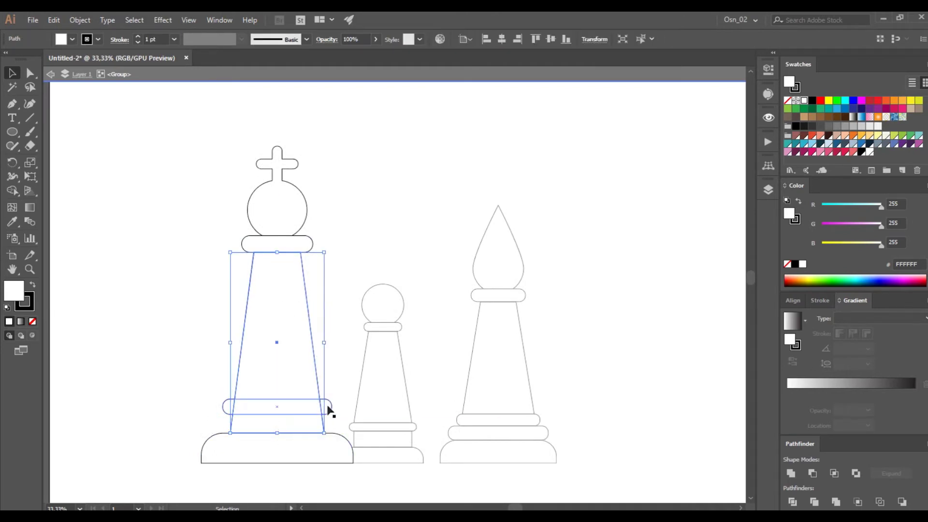
key("ctrl+shift+bracketleft")
left_click(335, 377)
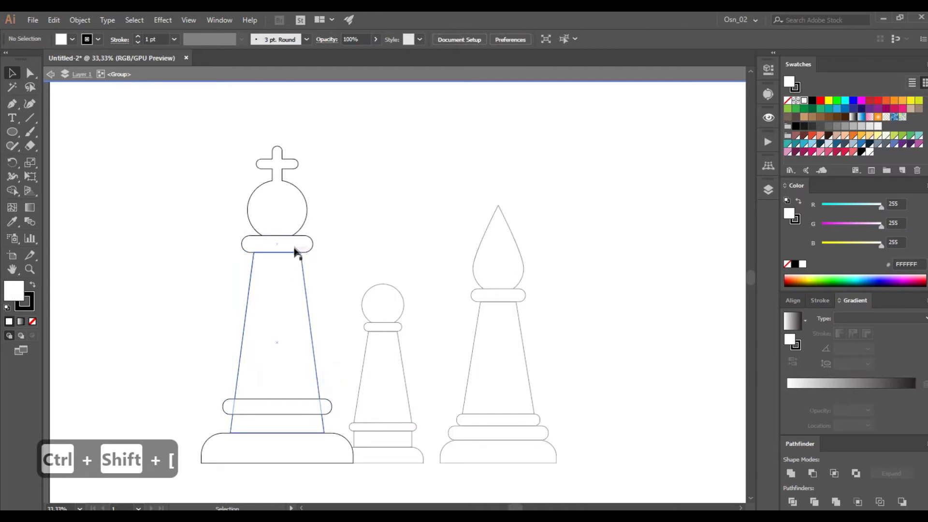
- Duplicate the king's remaining lower ring just above itself, narrow the copy slightly and leave the group
left_click_drag(295, 253, 297, 341)
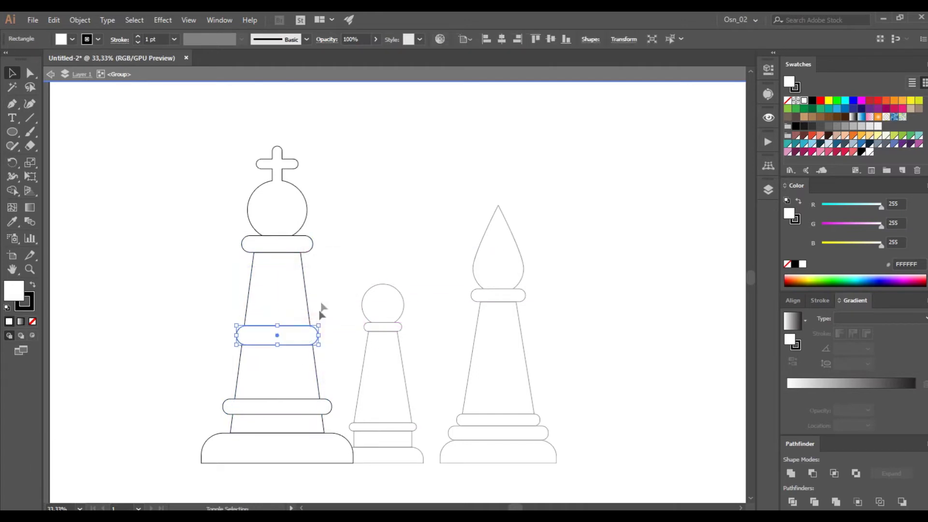
key("Delete")
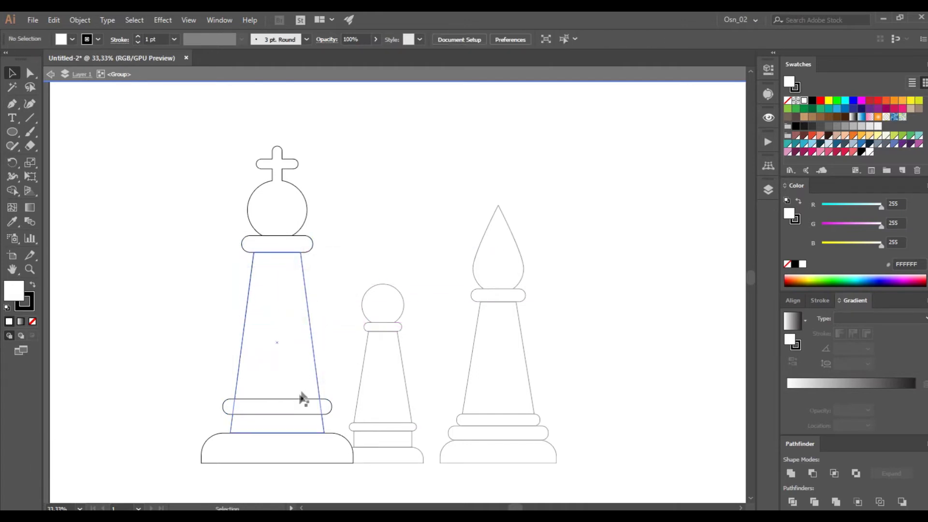
left_click_drag(298, 411, 298, 386)
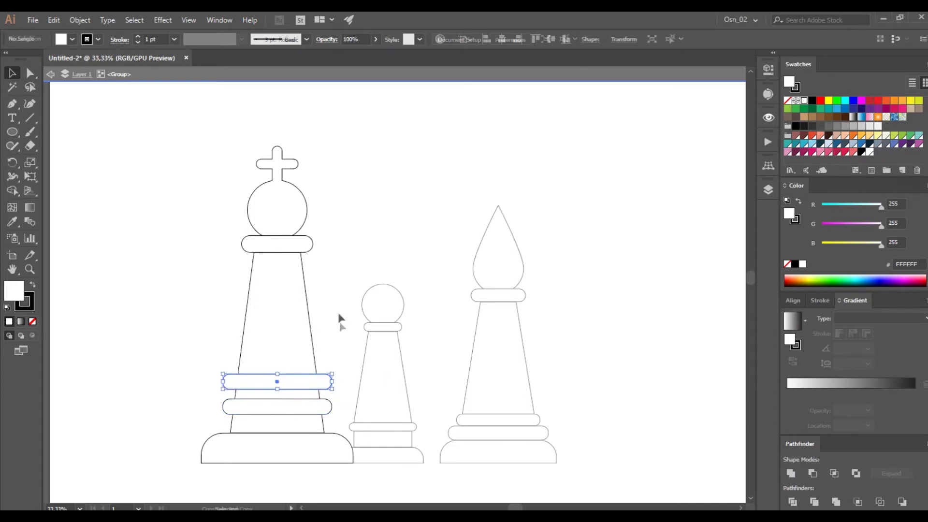
key("ctrl+plus")
left_click_drag(348, 366, 343, 368)
left_click(344, 340)
scroll(344, 340, "down", 3)
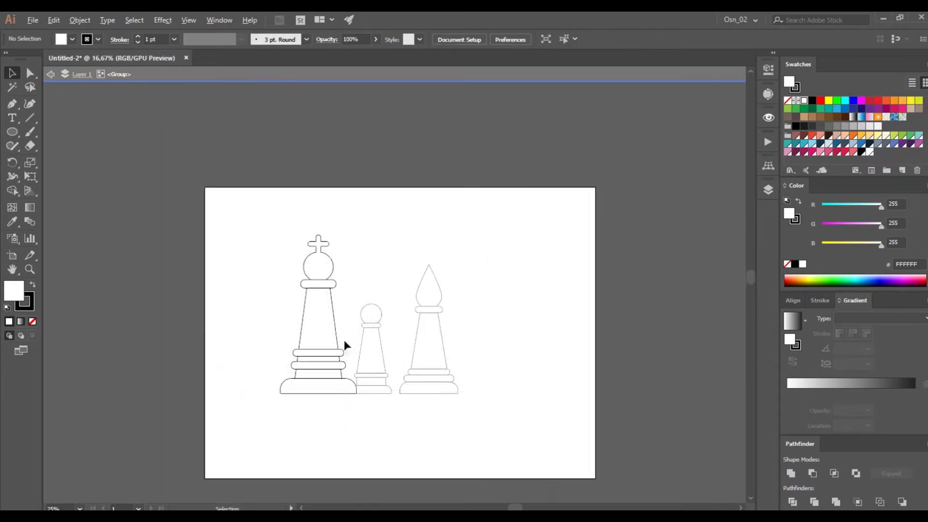
double_click(356, 442)
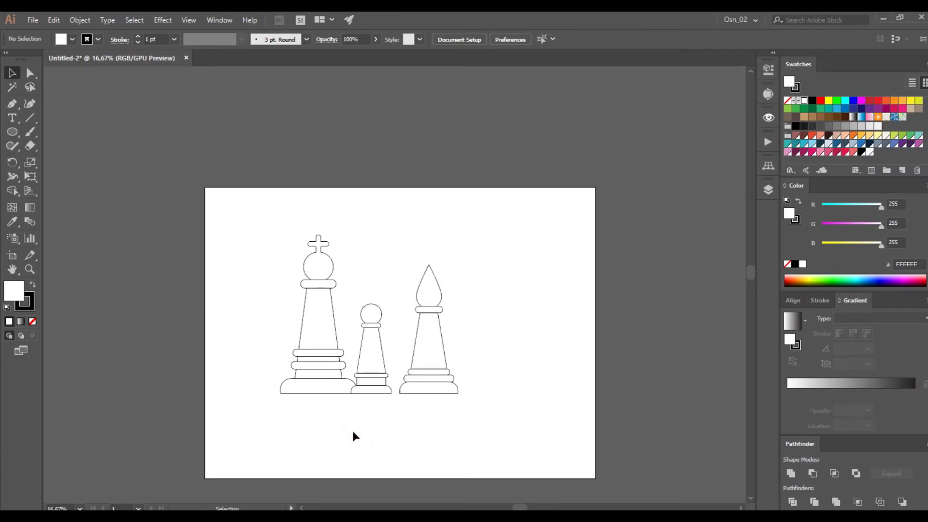
- Group all the shapes of the pawn
left_click(316, 357)
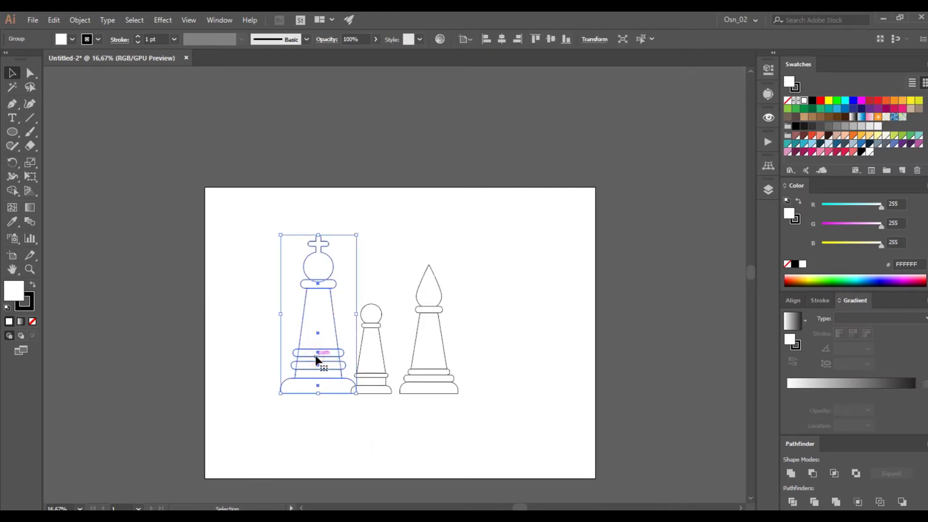
left_click(382, 366, "shift")
left_click(438, 353, "shift")
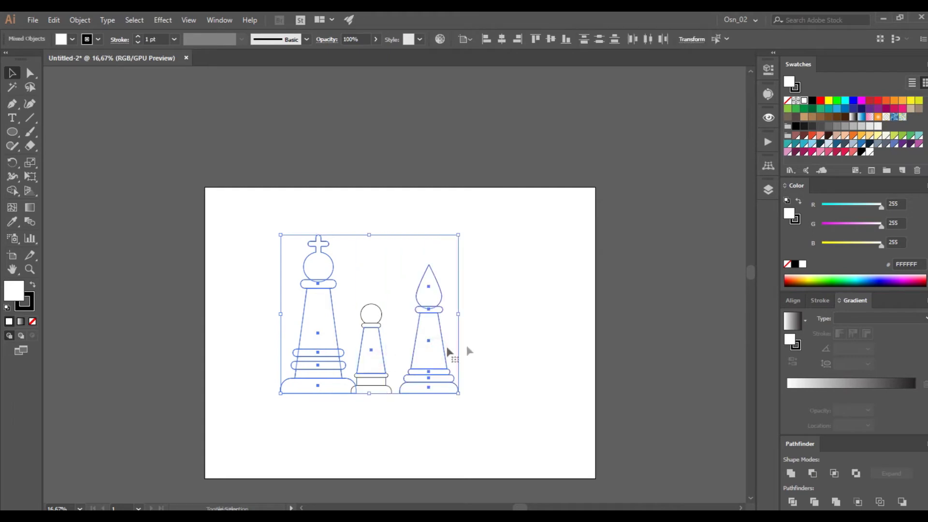
left_click(392, 319)
left_click_drag(387, 410, 384, 418)
key("ctrl+g")
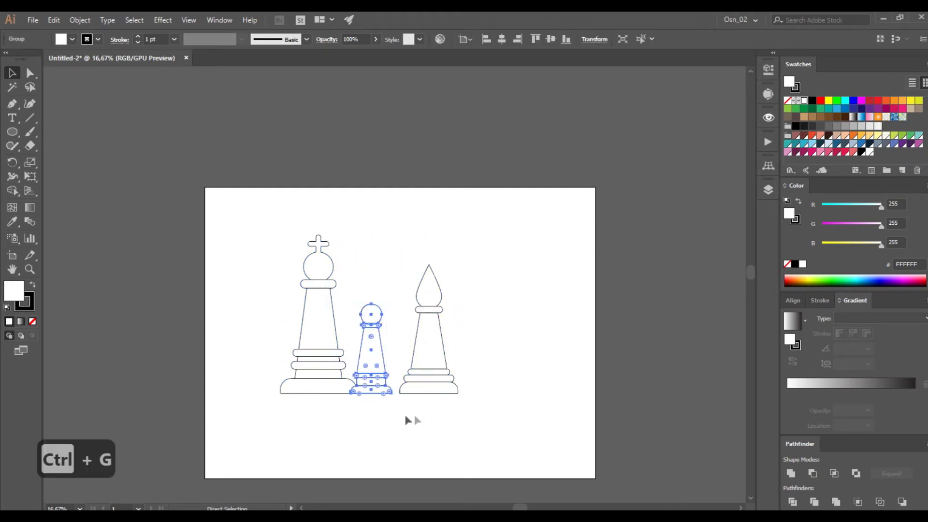
- Shift the pawn to the right so it sits clear of the king's base
left_click_drag(499, 356, 408, 427)
left_click_drag(371, 366, 375, 366)
left_click(497, 356)
- Fill all three chess pieces with the reddish-brown swatch (R=154 G=96 B=92)
left_click_drag(482, 238, 296, 426)
scroll(384, 403, "up", 1)
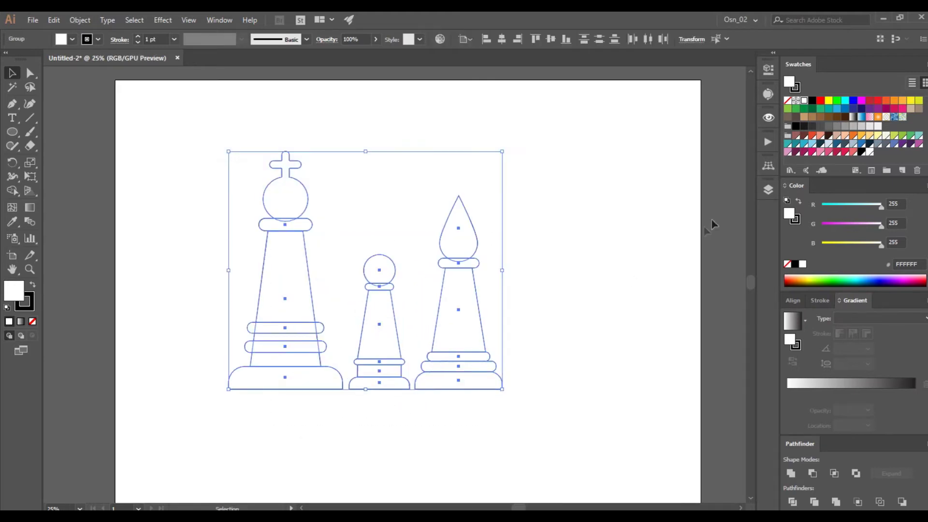
left_click(797, 137)
left_click(647, 213)
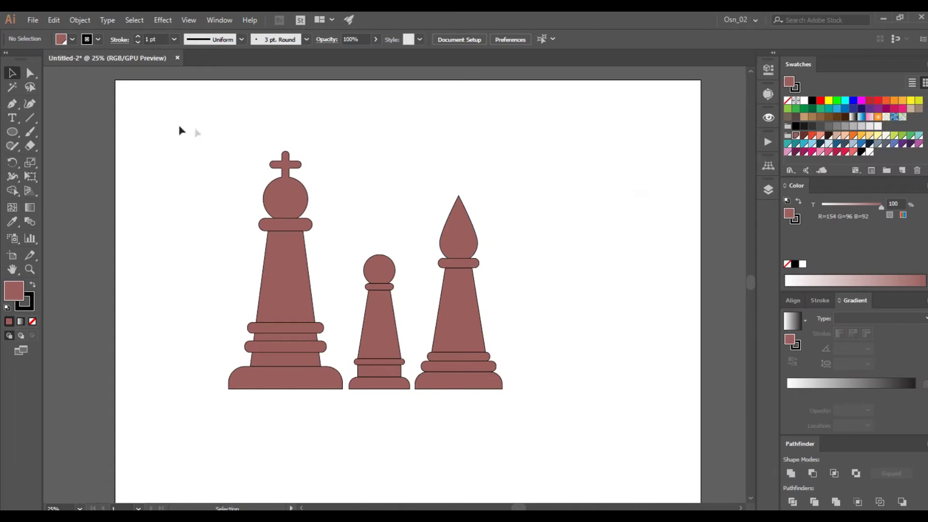
- Give all three chess pieces a dark brown (42210B) stroke with a weight of 5 pt
left_click_drag(559, 425, 559, 424)
left_click(31, 306)
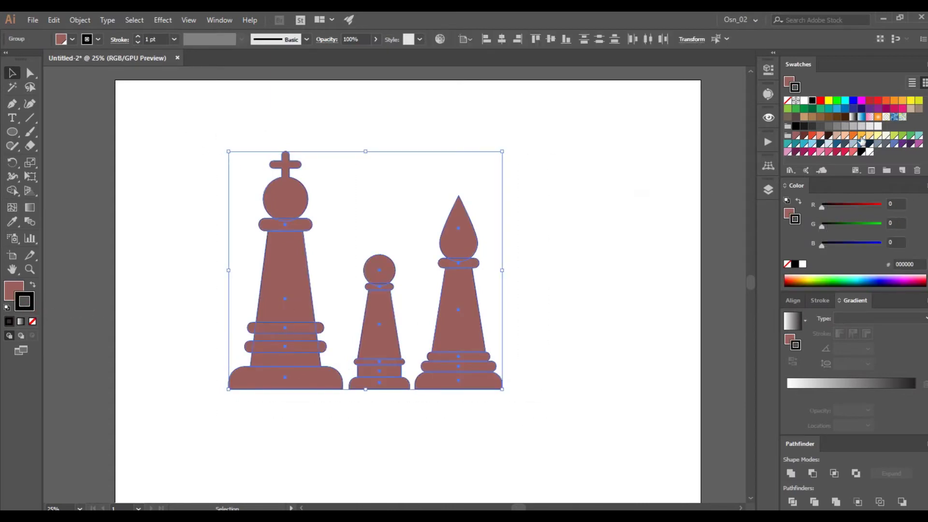
left_click(845, 118)
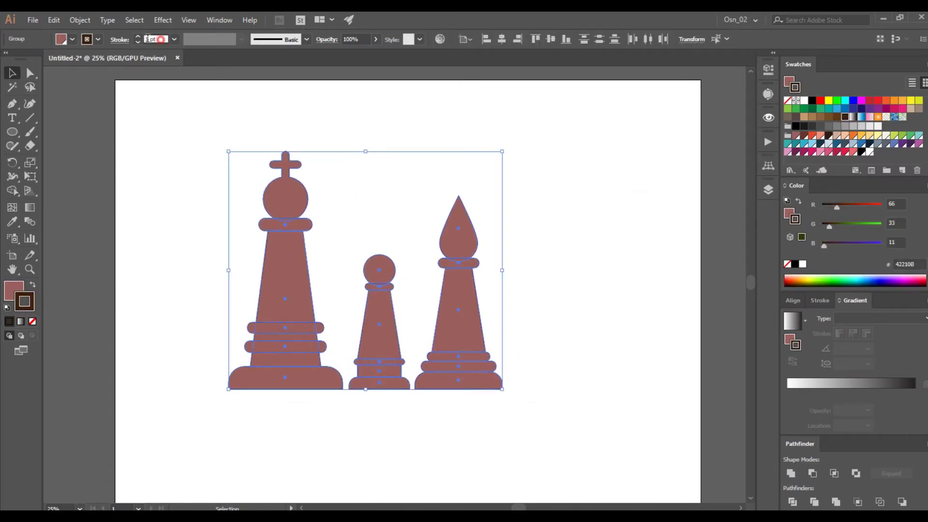
type("5")
key("Return")
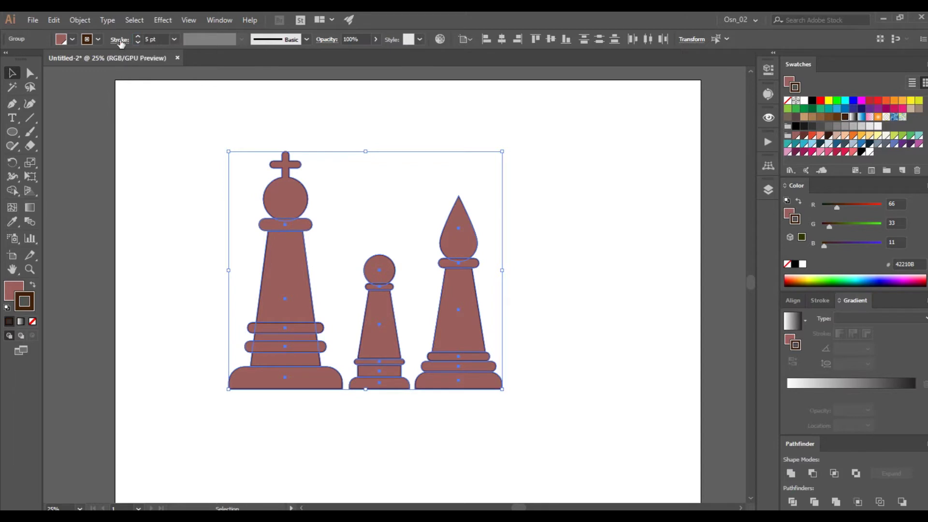
left_click(120, 39)
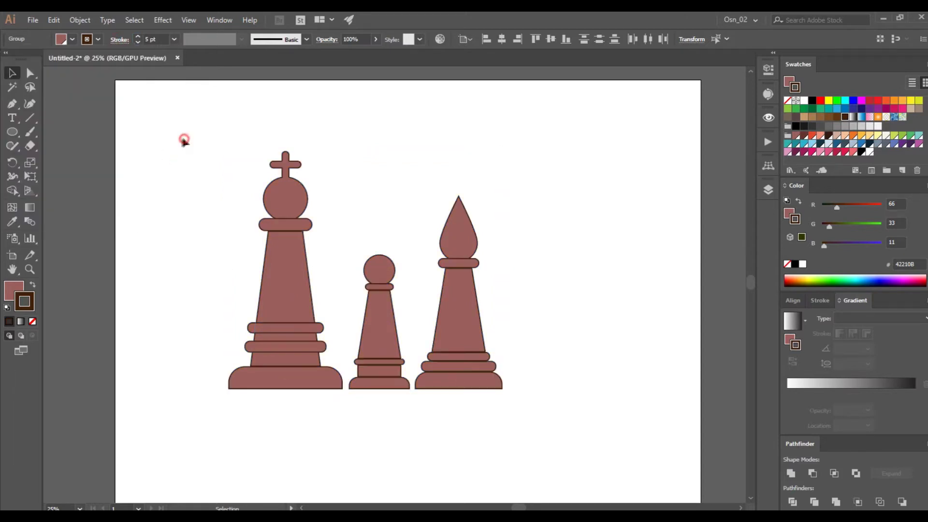
left_click(187, 181)
- Inside the king's group, nudge the head, collar, body and rings down slightly so their outlines overlap the parts below
left_click(279, 388)
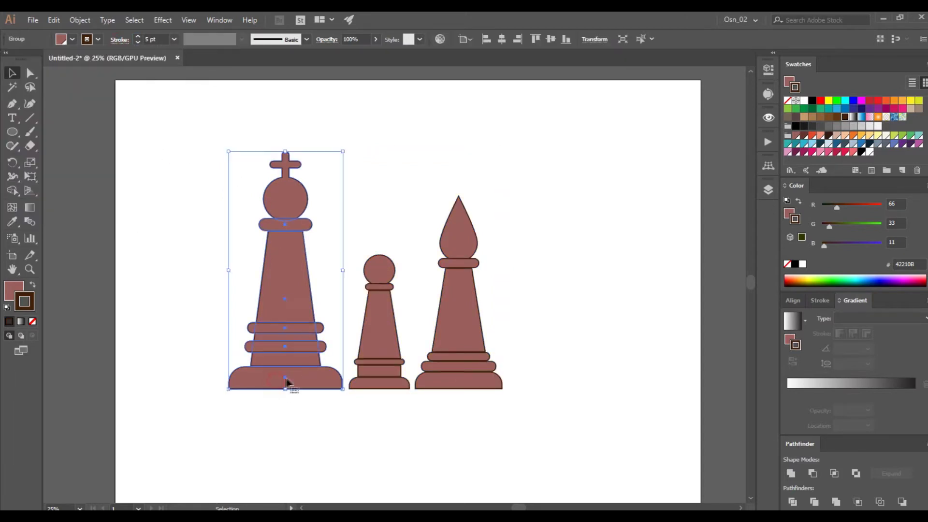
key("ctrl+=")
double_click(288, 375)
scroll(222, 121, "up", 1)
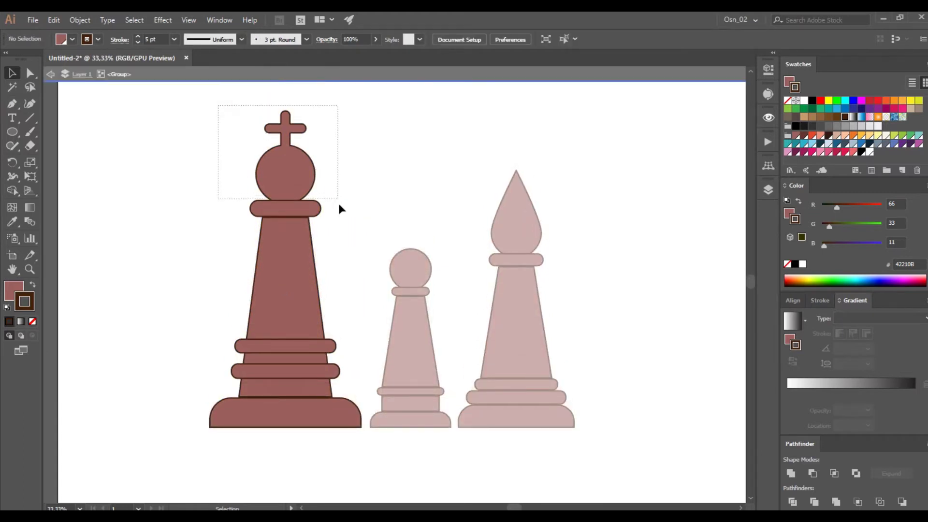
left_click_drag(338, 202, 338, 211)
key("shift+Down")
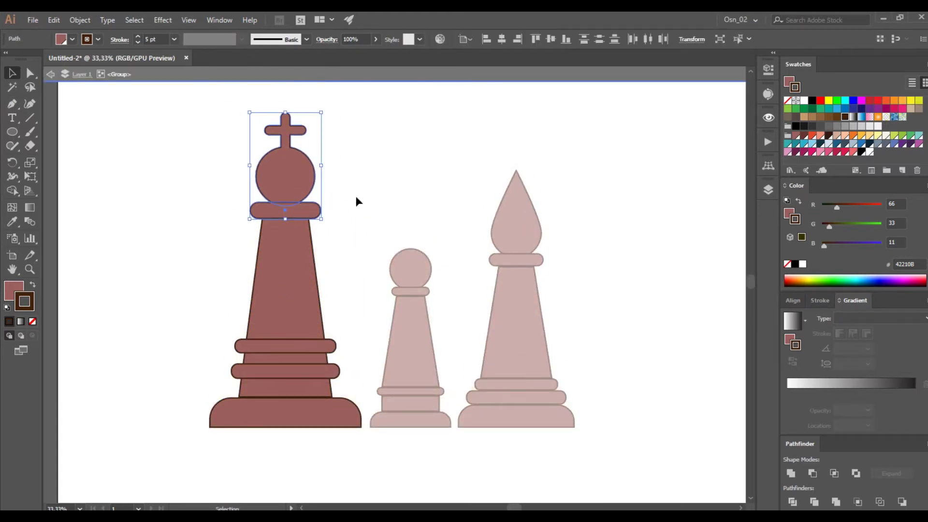
left_click_drag(343, 107, 219, 383)
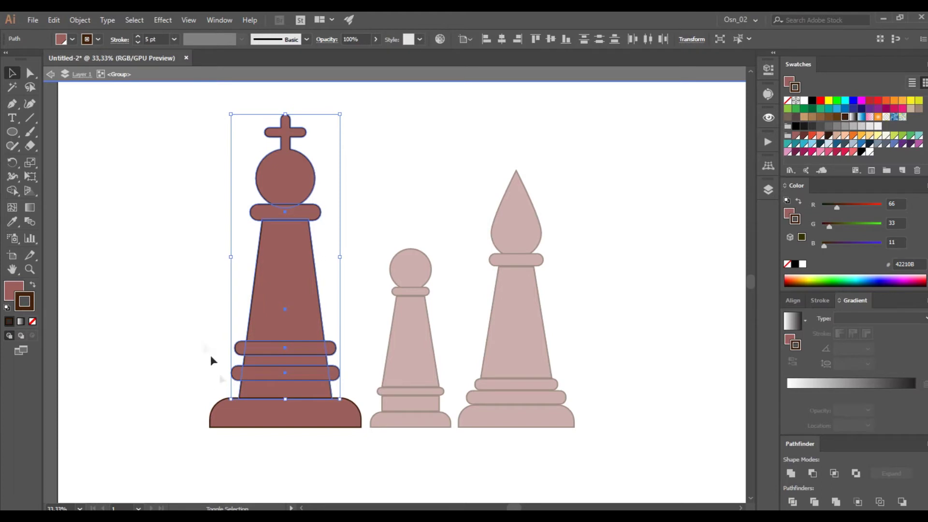
left_click(189, 314)
double_click(190, 313)
- Inside the pawn's group, nudge the head, collar and body down slightly and bring the lower ring to the front
double_click(406, 261)
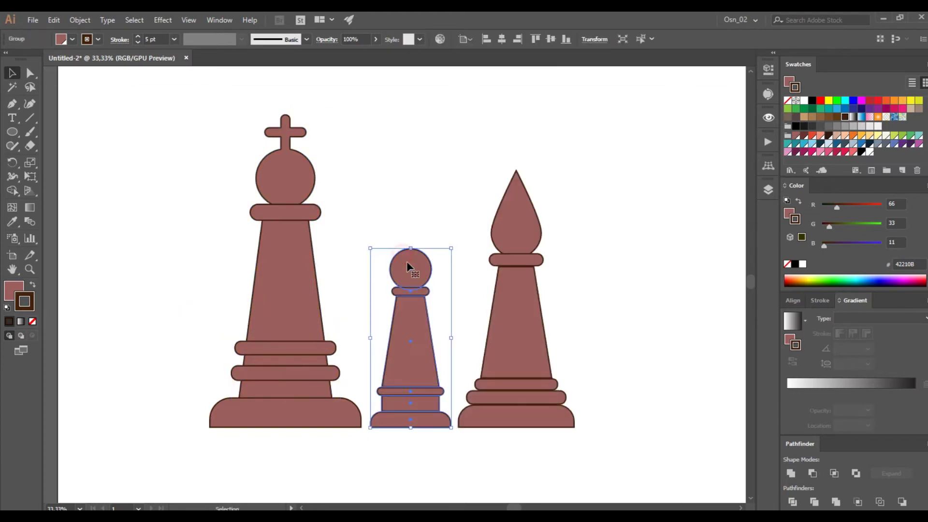
left_click_drag(441, 296, 434, 297)
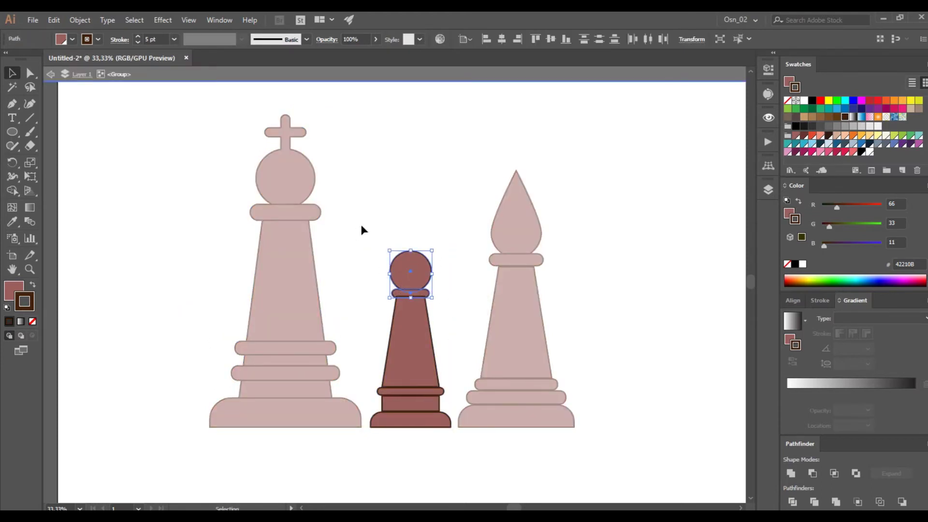
key("ctrl+shift+bracketright")
left_click_drag(380, 235, 463, 384)
scroll(429, 400, "up", 1)
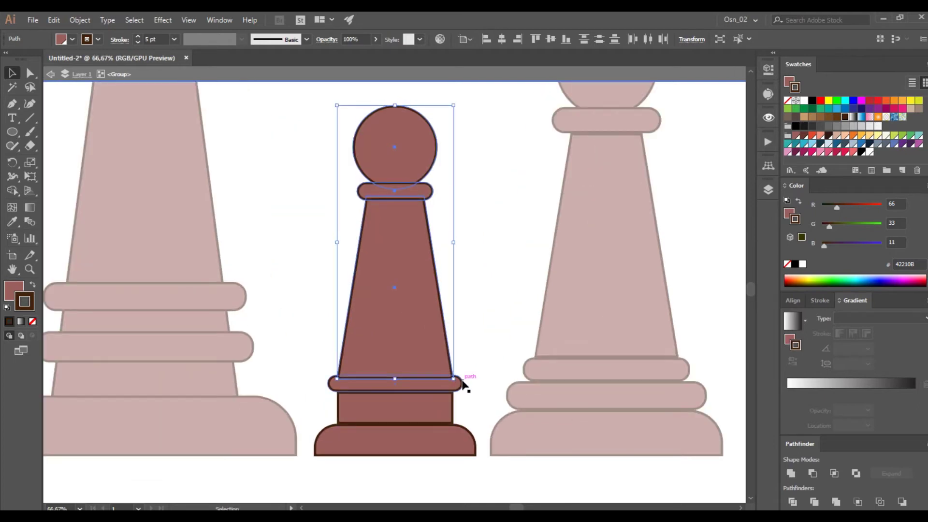
left_click(444, 410)
left_click(459, 386)
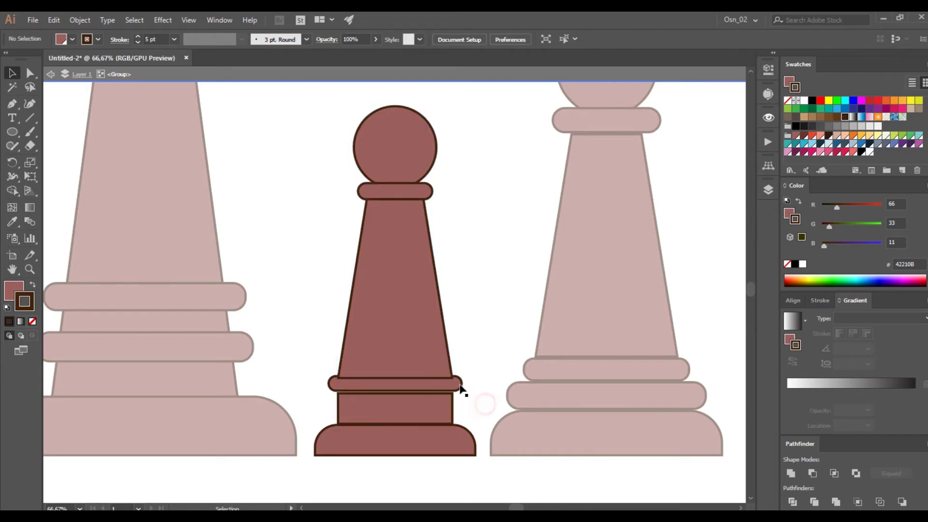
key("ctrl+shift+bracketright")
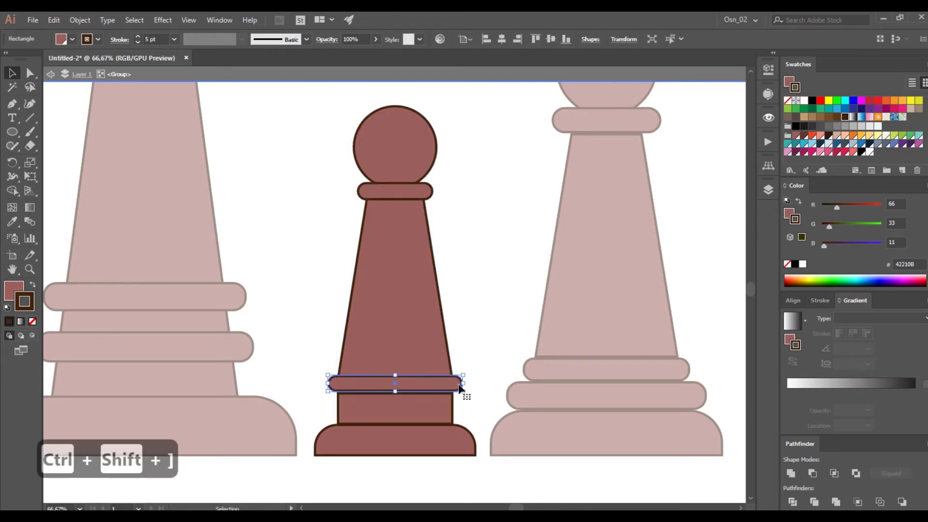
- Enlarge the pawn's lower ring and base slightly, stretch the block between them up to meet the ring, and leave the group
scroll(425, 394, "up", 1)
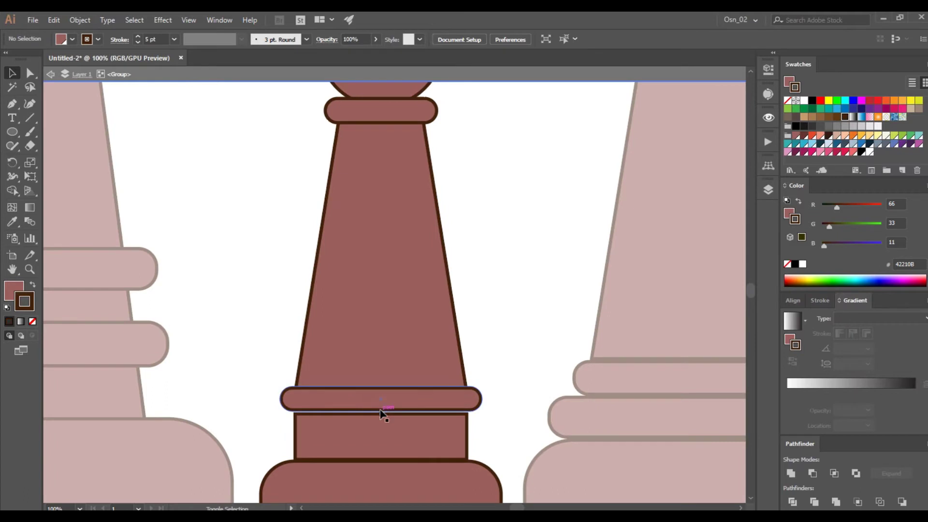
left_click_drag(382, 412, 382, 415)
left_click(478, 445)
left_click(447, 477)
left_click_drag(380, 456, 378, 456)
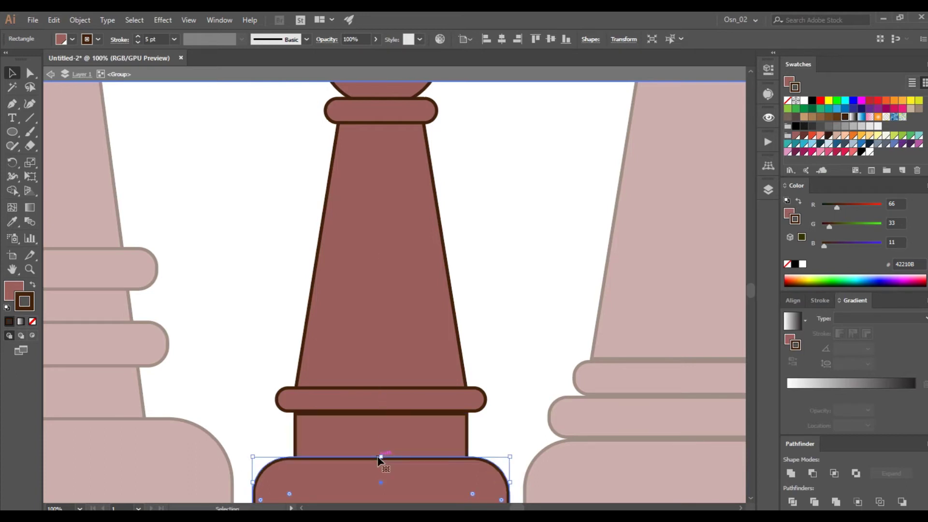
left_click(454, 420)
left_click_drag(381, 413, 382, 413)
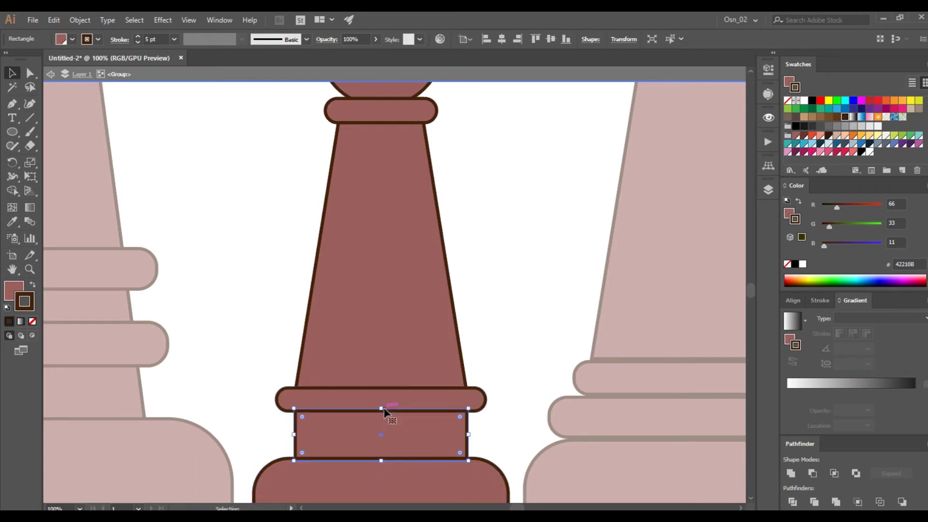
left_click(476, 335)
scroll(476, 335, "down", 3)
scroll(564, 323, "right", 2)
double_click(583, 290)
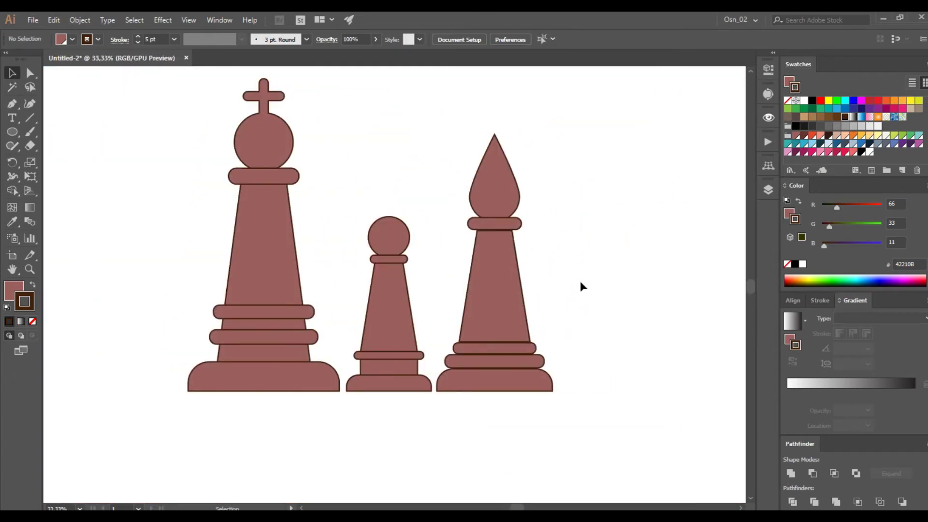
- Inside the bishop's group, nudge the head and collar down slightly so their outlines overlap the parts below
scroll(580, 286, "down", 1)
scroll(574, 285, "up", 1)
double_click(414, 149)
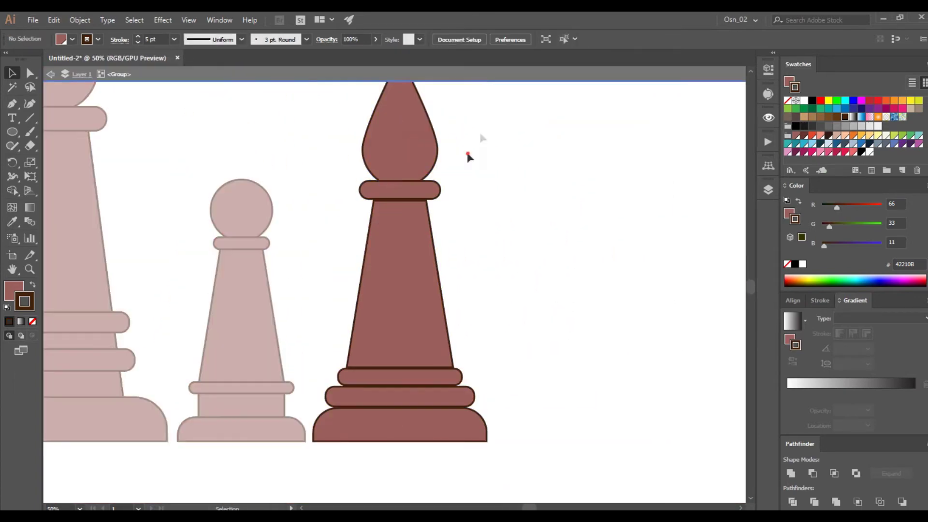
left_click_drag(376, 194, 382, 196)
left_click(563, 247)
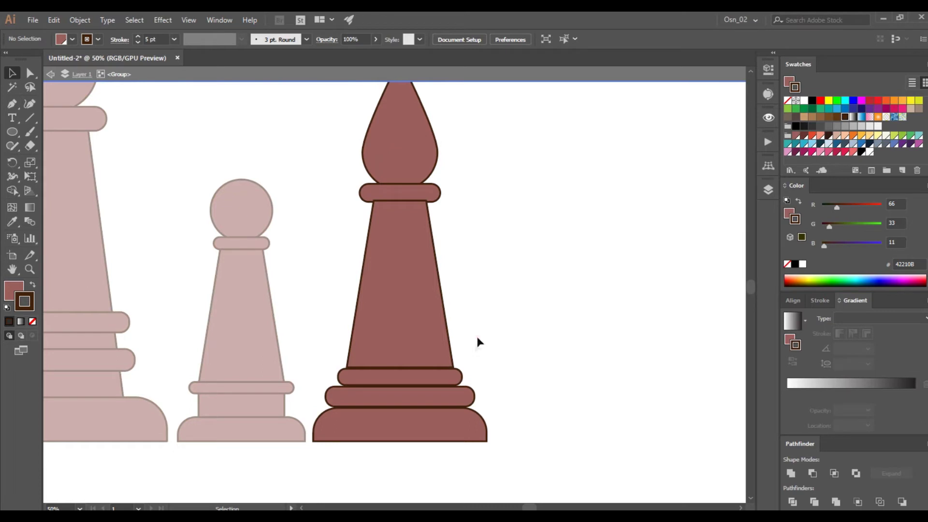
- Nudge the bishop's lower rings, body, collar and head down slightly, and send the body to the back
left_click(460, 402)
left_click(436, 365)
left_click(437, 382)
left_click(503, 322)
left_click(389, 222)
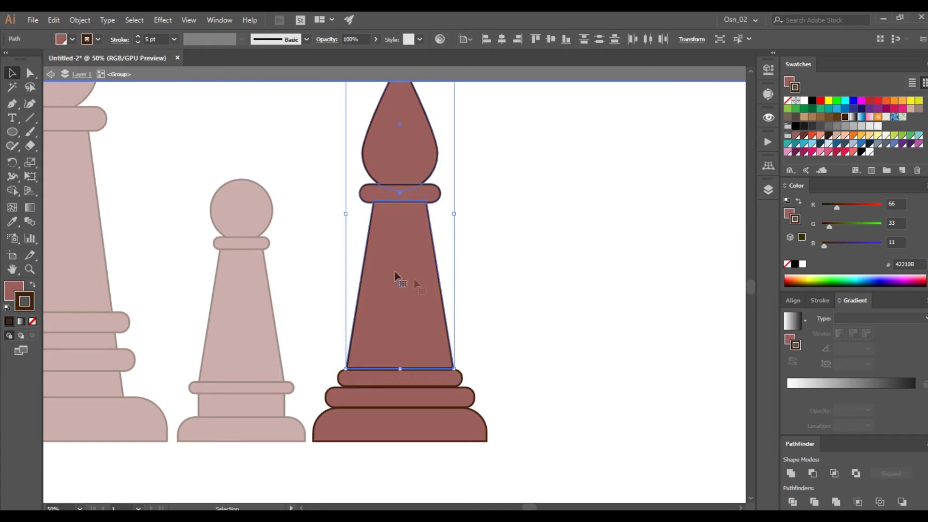
left_click(488, 294)
left_click(383, 275)
key("ctrl+shift+bracketleft")
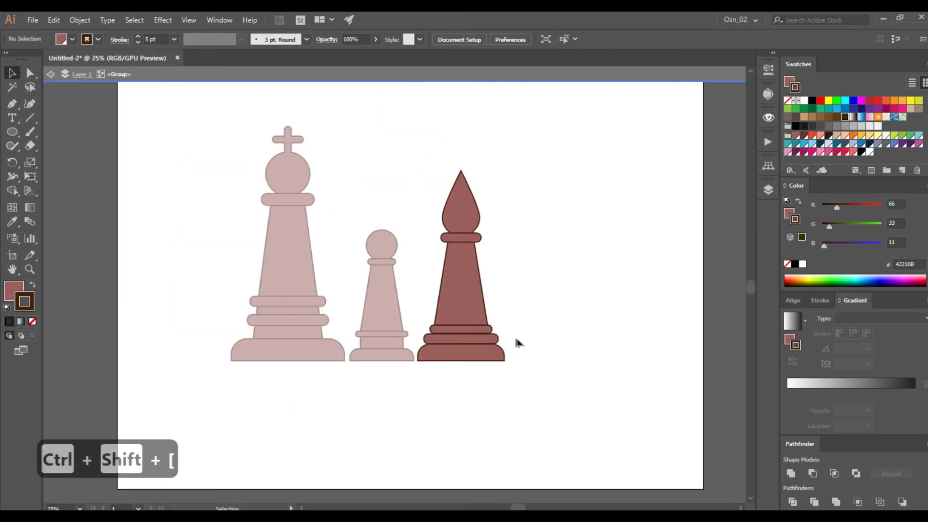
- Enlarge the bishop's upper ring slightly and line its outline up with the ring below it
scroll(518, 343, "up", 2)
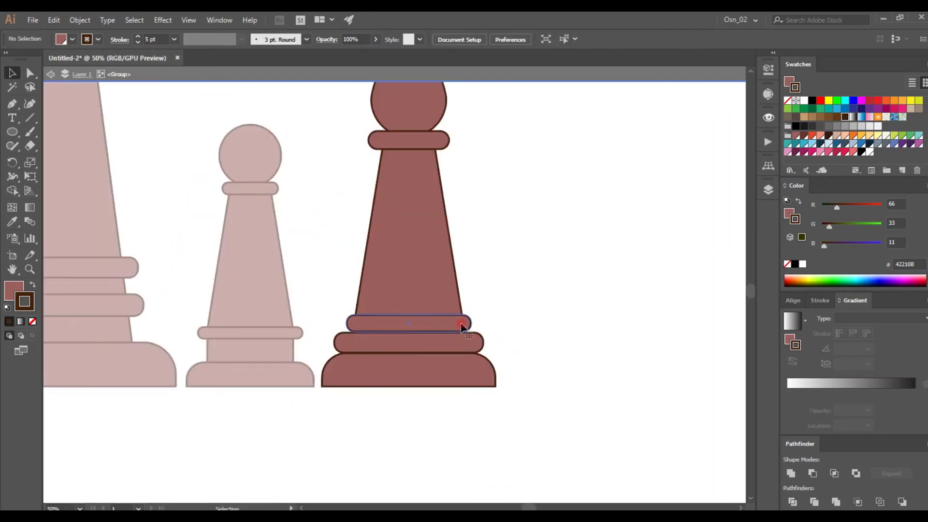
left_click(439, 333)
scroll(439, 333, "up", 3)
left_click_drag(352, 316, 350, 318)
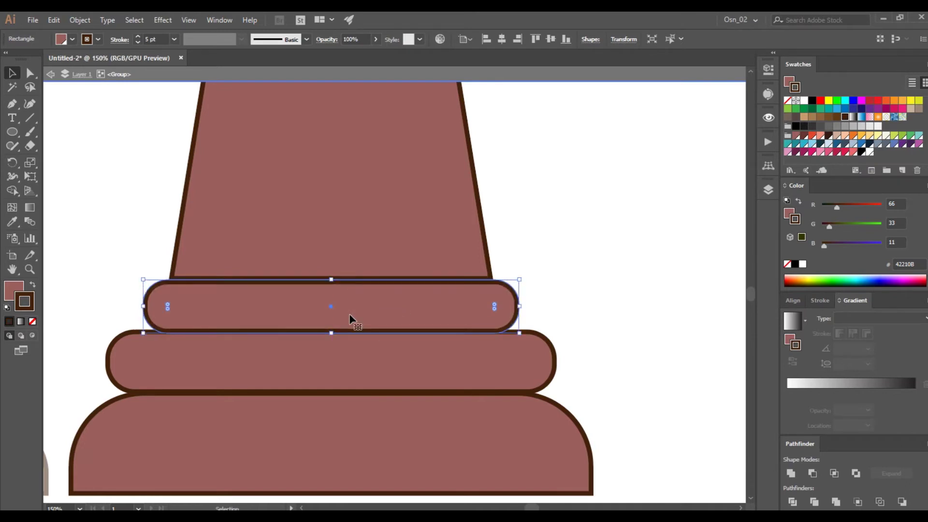
scroll(343, 344, "up", 4)
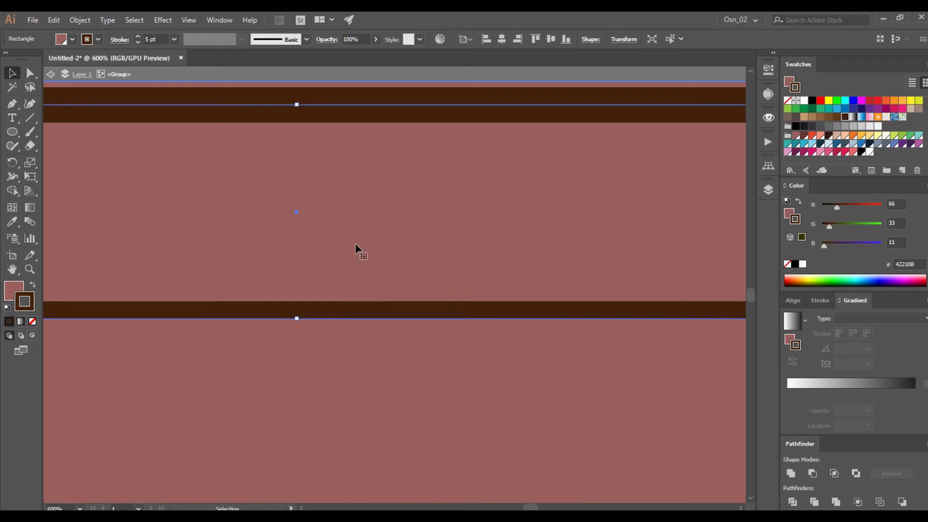
scroll(325, 213, "down", 2)
scroll(306, 199, "up", 4)
left_click_drag(306, 199, 309, 165)
scroll(328, 205, "down", 5)
scroll(339, 234, "down", 3)
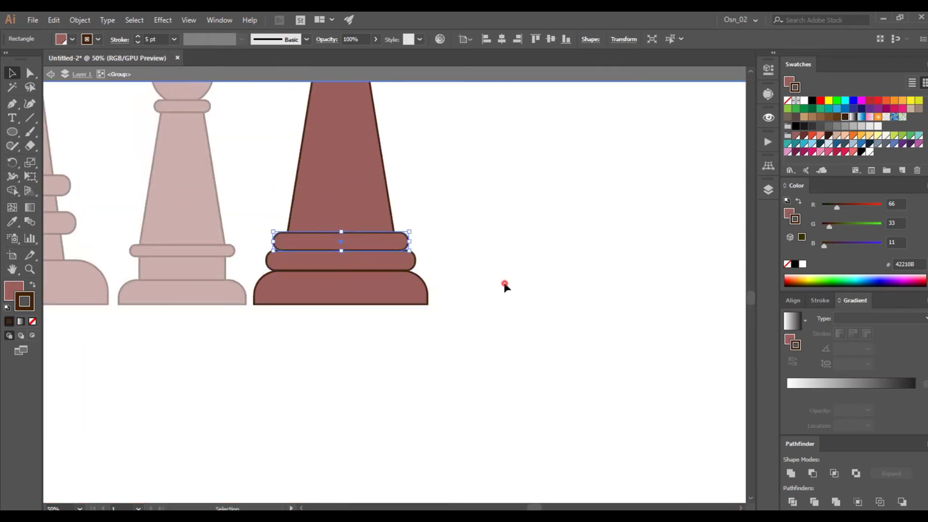
- Stretch the top edge of the bishop's base up slightly to overlap the lower ring's outline, and leave the group
left_click(503, 283)
scroll(325, 280, "up", 3)
scroll(338, 285, "up", 2)
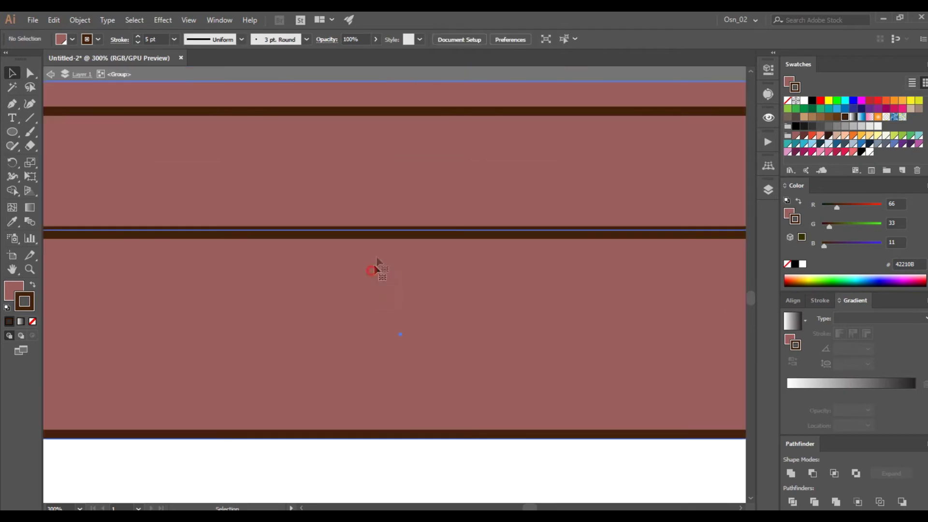
left_click(373, 269)
left_click_drag(409, 227, 411, 225)
scroll(416, 296, "down", 4)
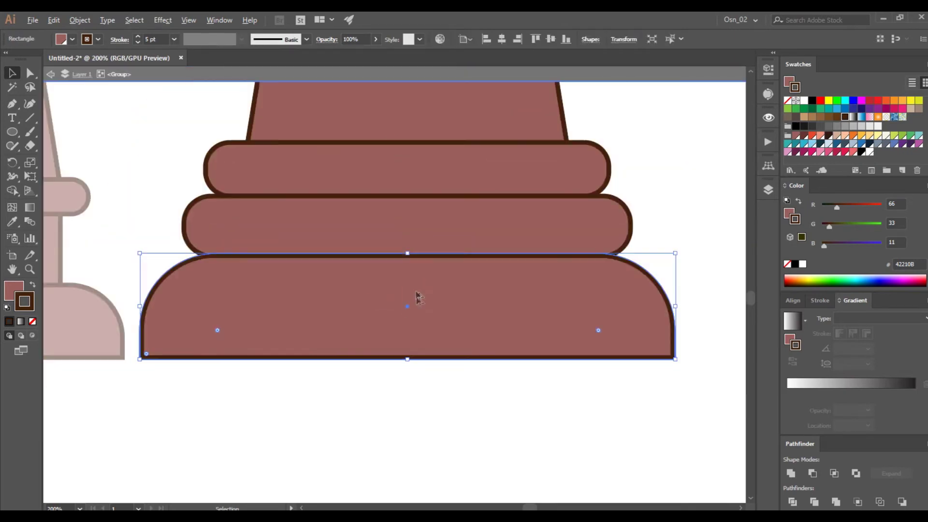
left_click(445, 364)
scroll(418, 377, "down", 4)
- Paste a copy of the king in front of the original and unite it into one silhouette
left_click(356, 329)
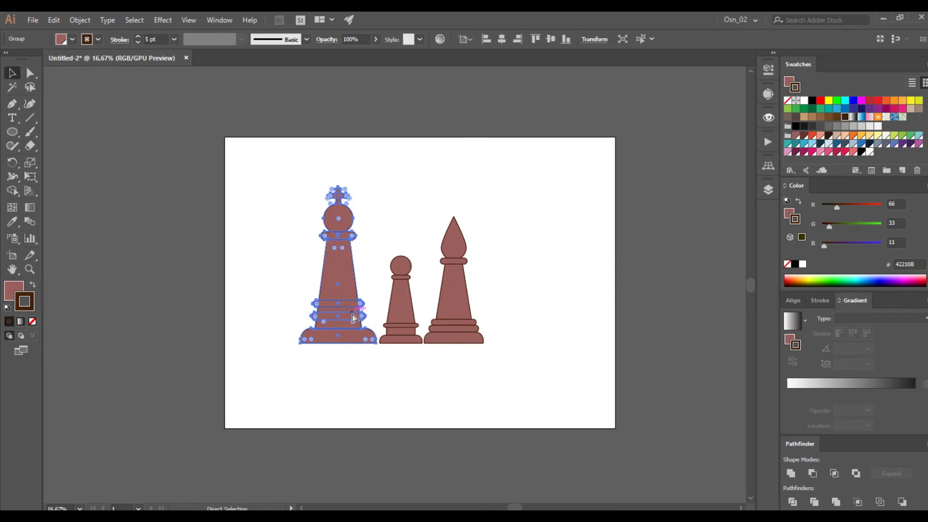
key("ctrl+c")
key("ctrl+f")
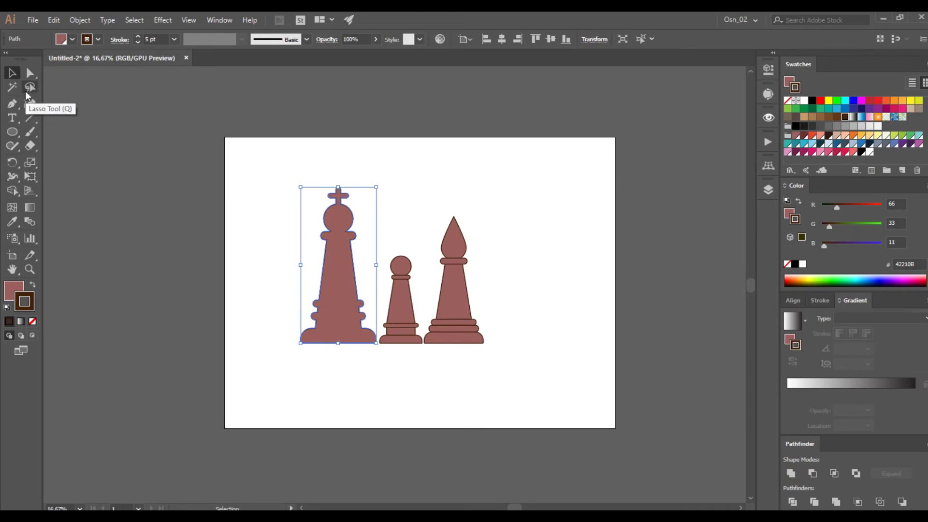
- With the Curvature tool, start a wavy shadow edge from just below the king's base up through its lower rings
left_click(29, 103)
key("ctrl+equal")
key("ctrl+equal")
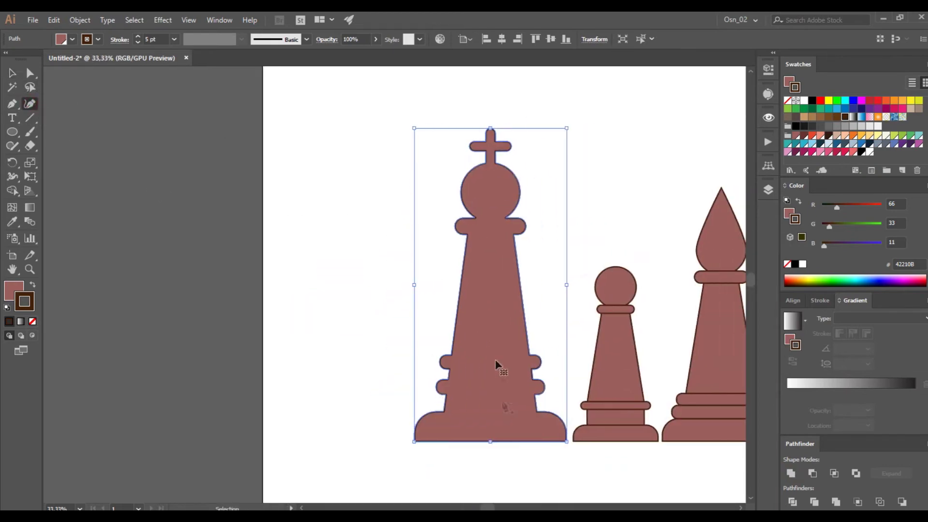
left_click(560, 457)
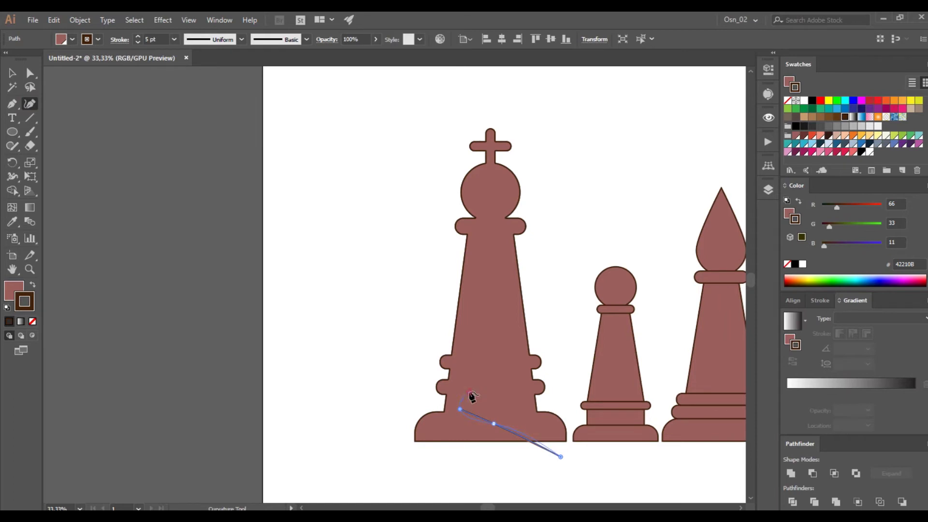
scroll(472, 391, "up", 2)
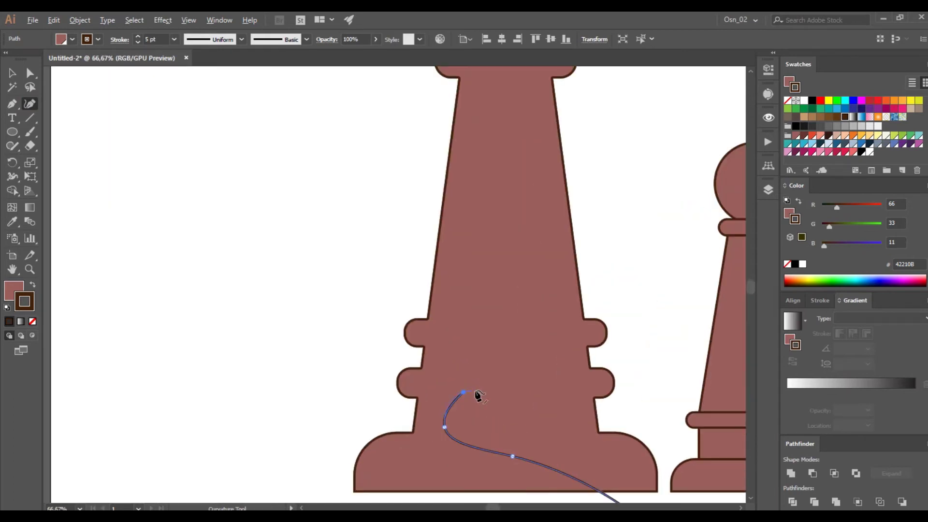
key("ctrl+z")
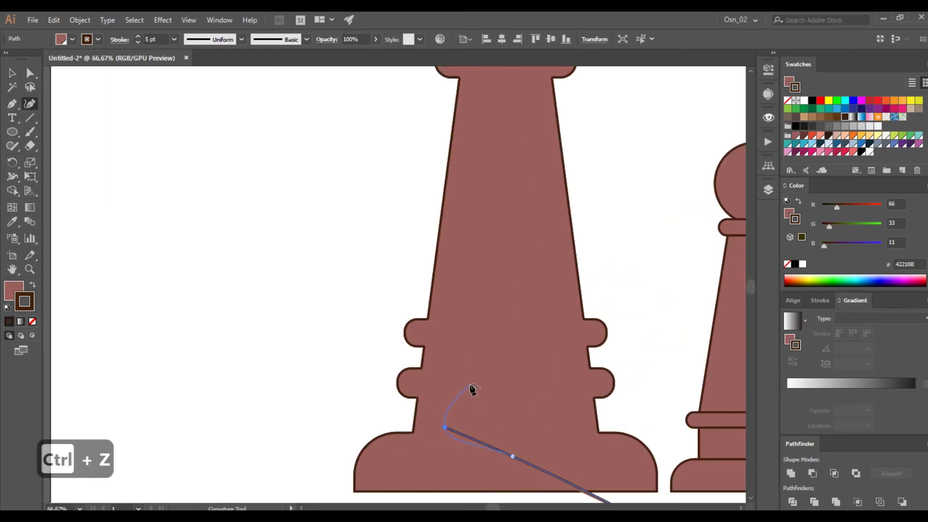
left_click(470, 383)
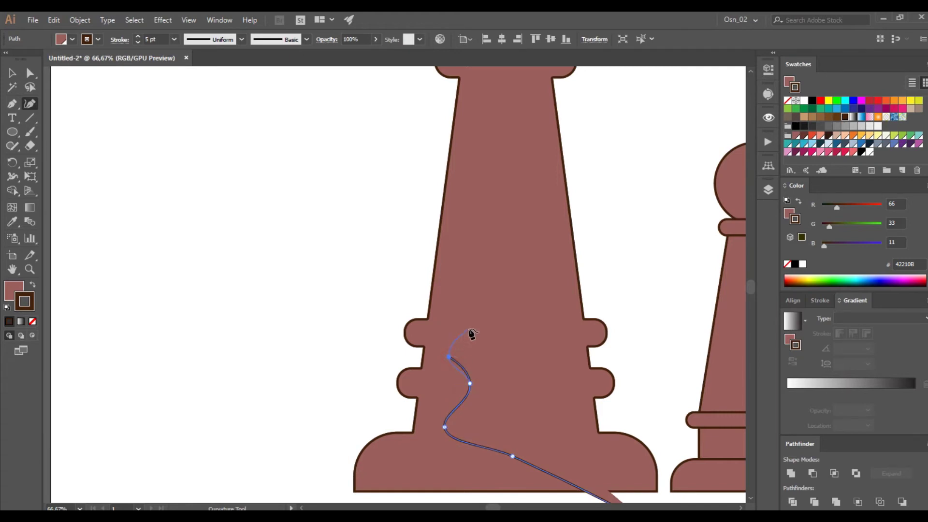
- Continue the wavy shadow edge up the king's body, through the collar and head, to just above the head
left_click_drag(477, 140, 418, 404)
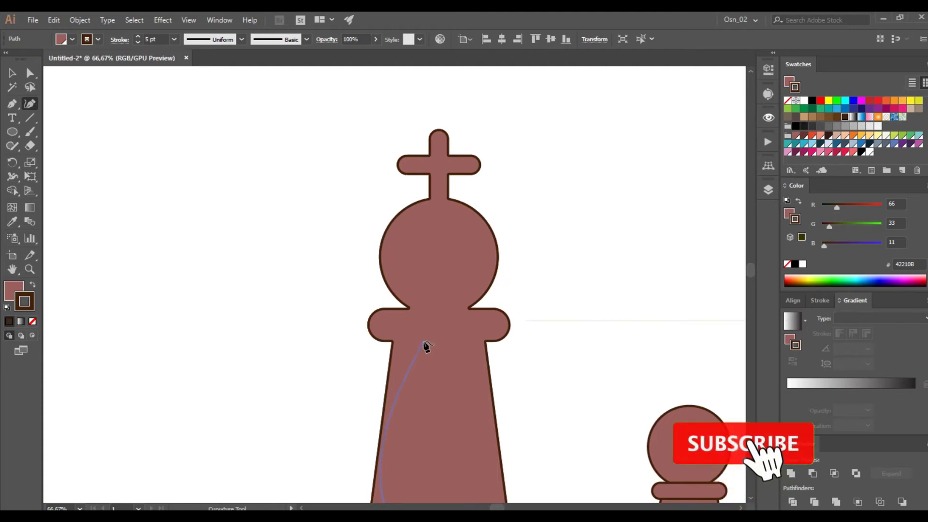
left_click(430, 337)
left_click(417, 317)
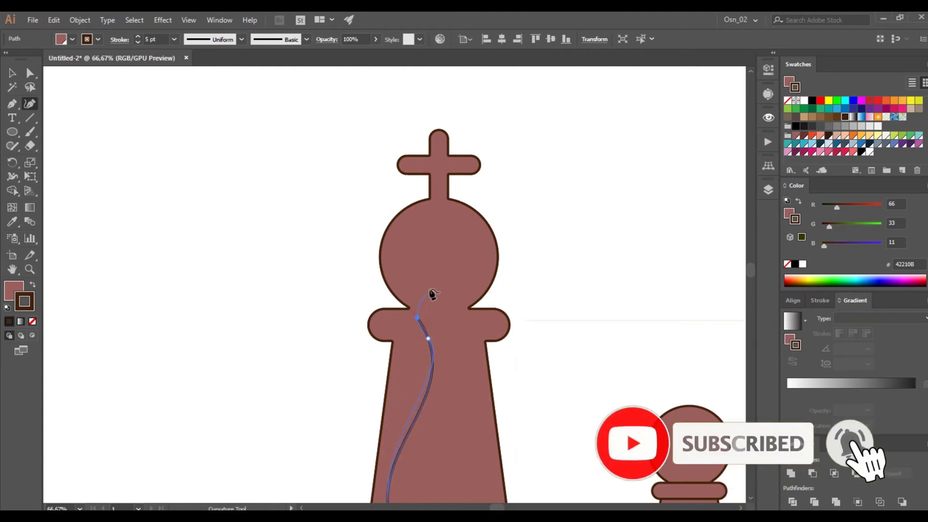
left_click(431, 282)
left_click(411, 219)
left_click(419, 186)
- Close the shadow shape with a curve running outside the king's left side and under the base to the start point
left_click(392, 182)
left_click(297, 301)
left_click_drag(311, 438, 336, 132)
left_click(326, 207)
left_click(262, 360)
left_click_drag(249, 455, 232, 356)
left_click(261, 401)
left_click(502, 442)
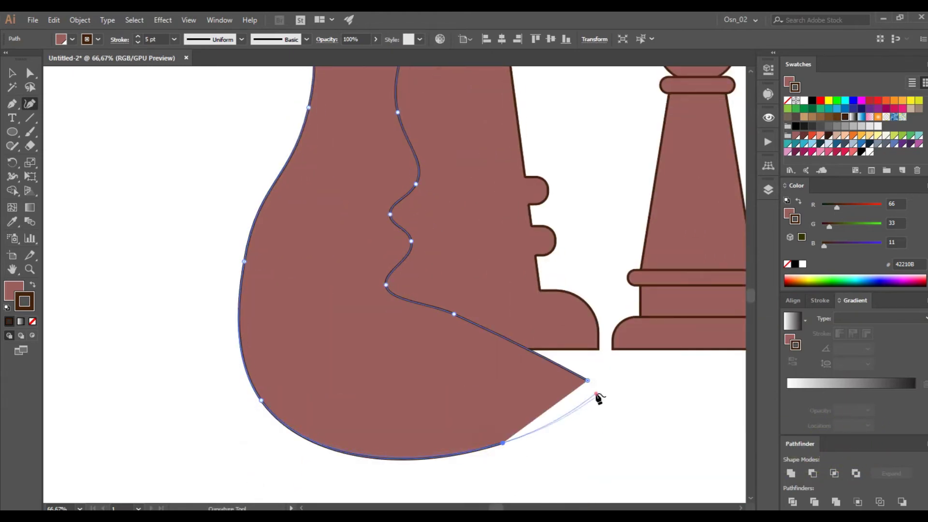
left_click(595, 393)
- Intersect the closed curve shape with the united king silhouette to keep only the king's left part
key("v")
left_click(483, 252, "shift")
left_click(829, 475)
scroll(494, 353, "down", 2)
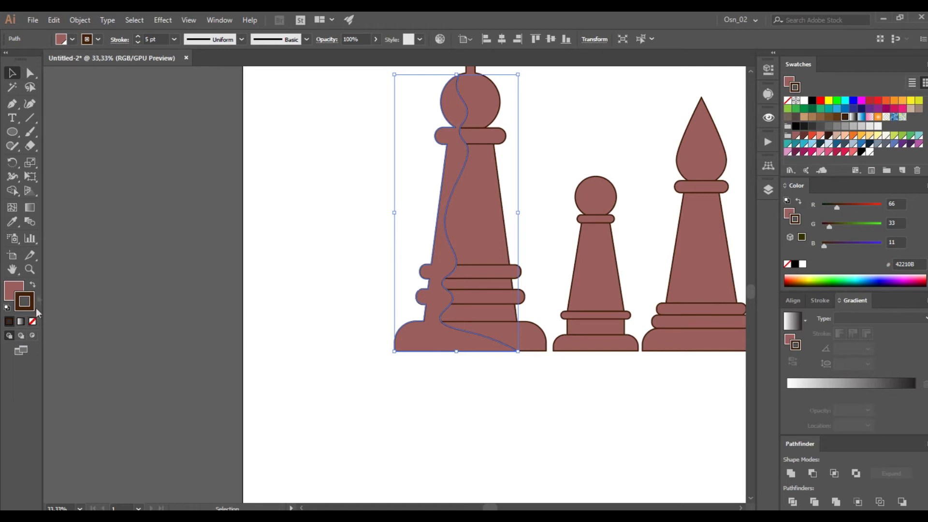
- Give the king's shadow shape no stroke and a dark reddish-brown fill (R=102 G=52 B=45)
left_click(33, 285)
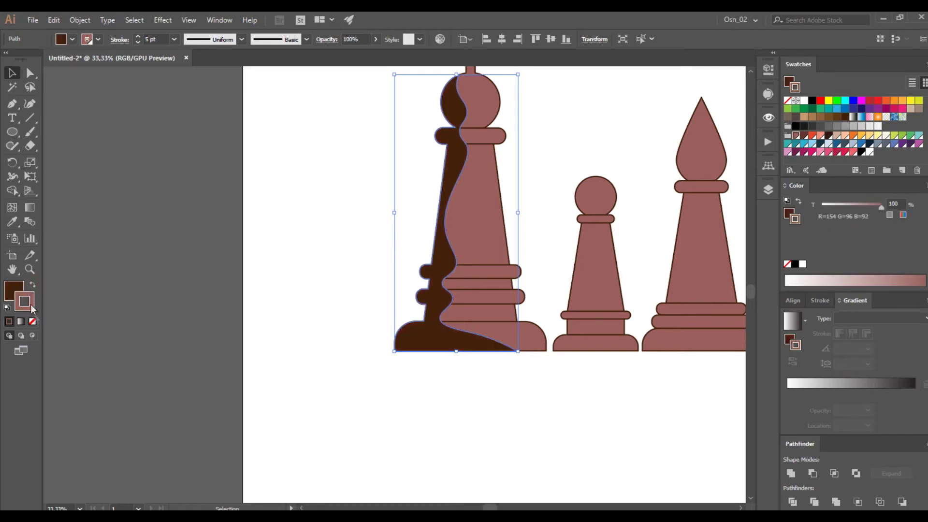
key("slash")
left_click(22, 287)
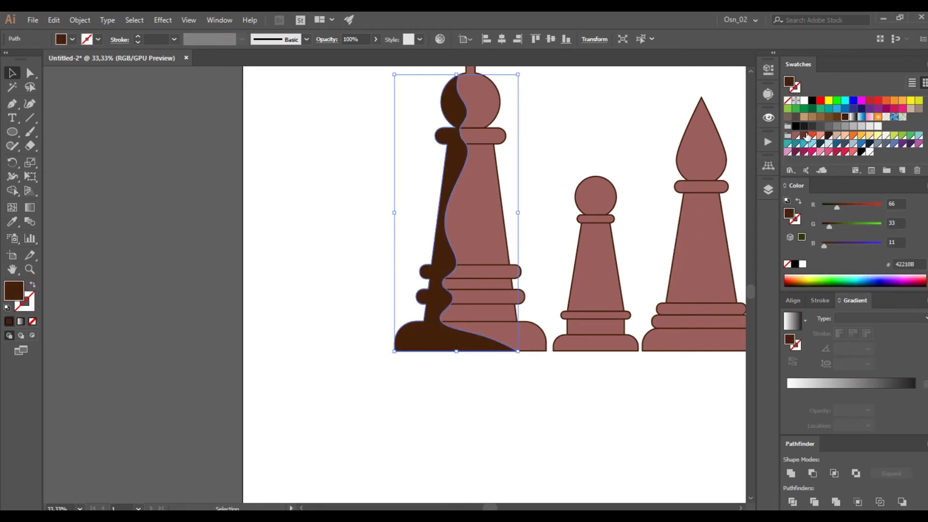
left_click(805, 140)
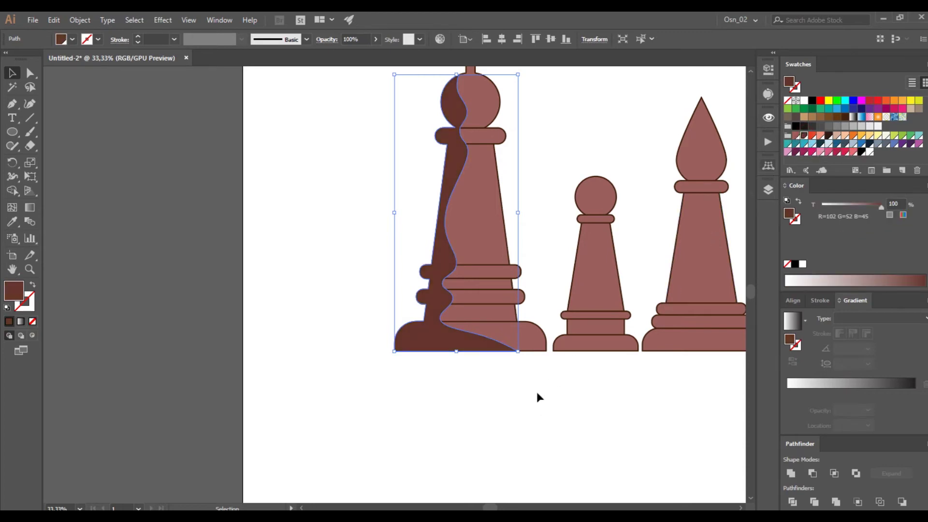
- Set the opacity of the king's shadow shape to 30% and deselect it
key("ctrl+minus")
key("v")
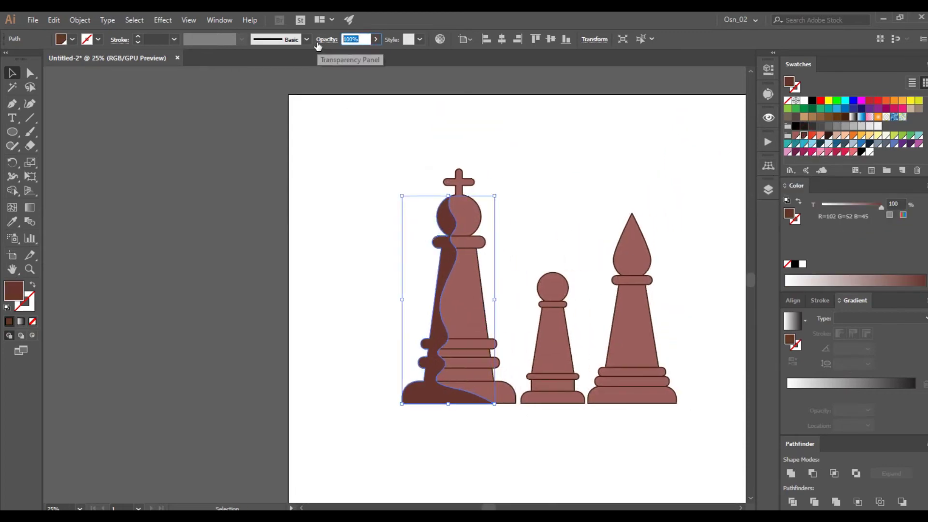
type("30")
key("Return")
left_click(389, 315)
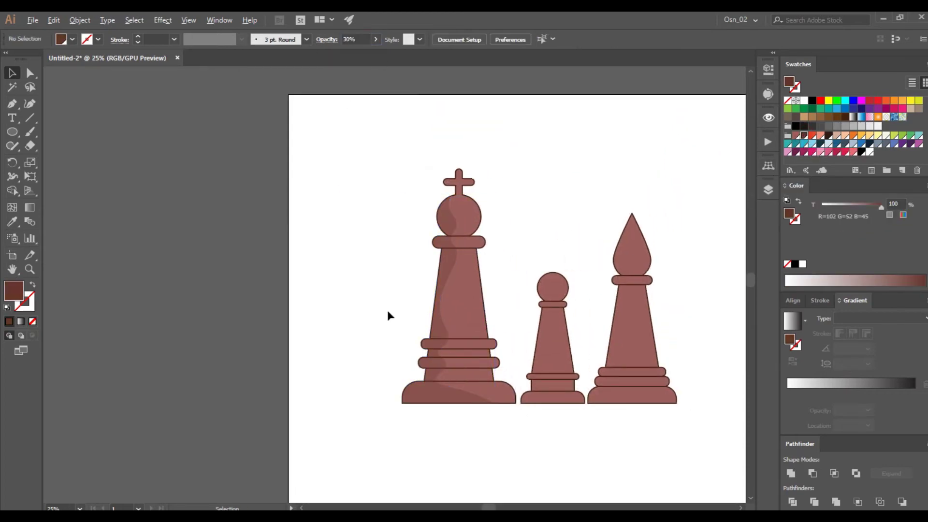
- Paste a copy of the pawn in front of the original and unite it into one silhouette
scroll(387, 311, "down", 1)
scroll(388, 313, "right", 3)
scroll(420, 319, "up", 2)
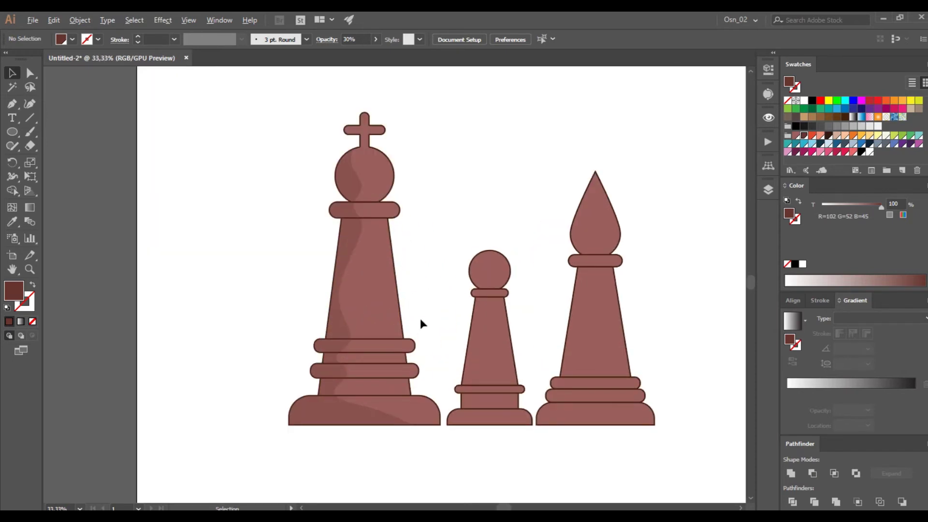
left_click(484, 346)
left_click(477, 172)
scroll(477, 178, "down", 1)
left_click(486, 302)
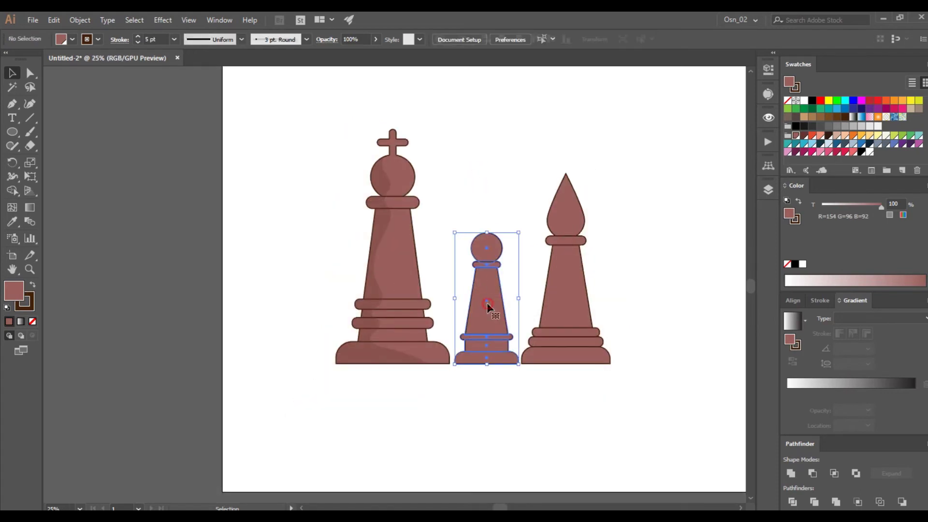
scroll(486, 302, "up", 1)
key("ctrl+c")
key("ctrl+f")
left_click(791, 474)
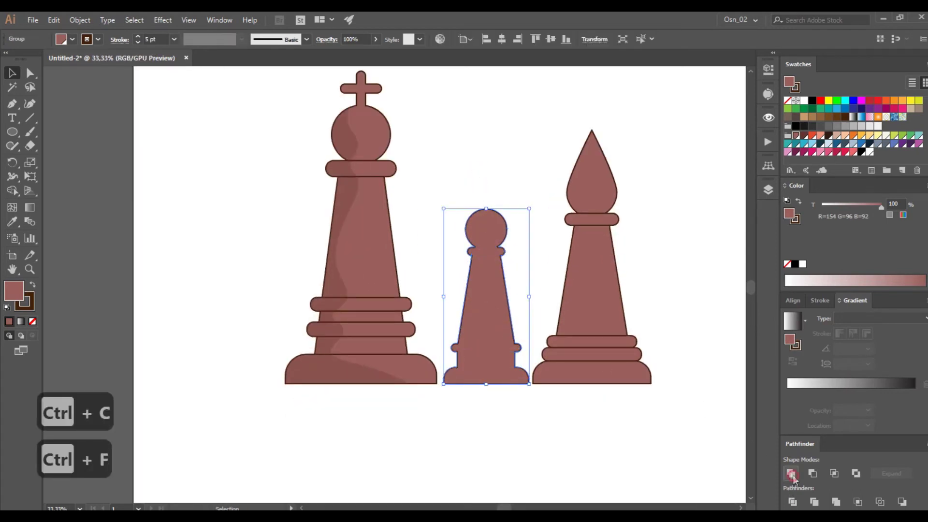
- With the Curvature tool, draw a closed shadow shape with a wavy inner edge covering the pawn's left side
left_click(29, 104)
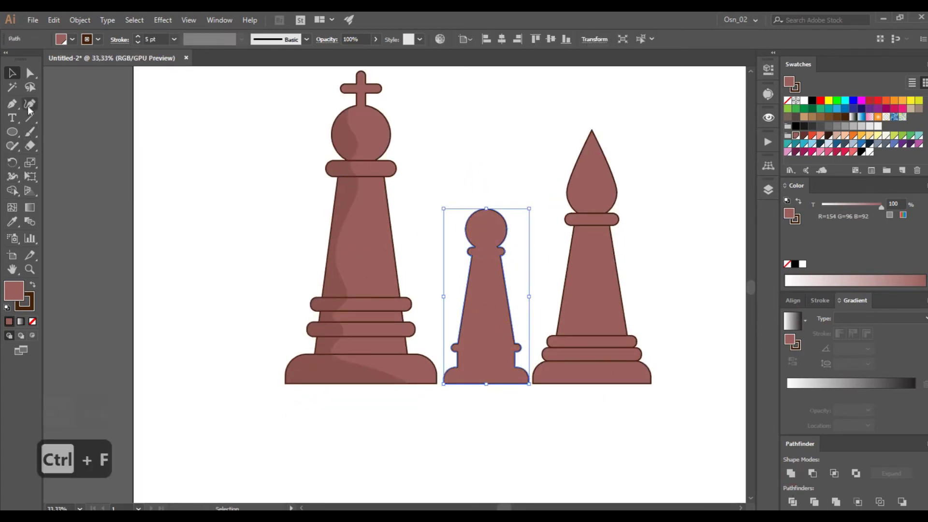
left_click(532, 398)
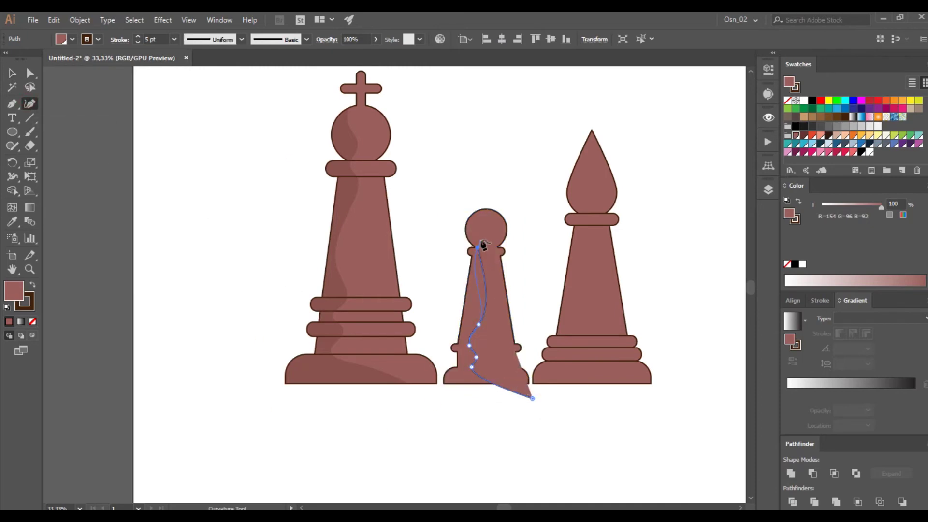
left_click(493, 196)
left_click(498, 186)
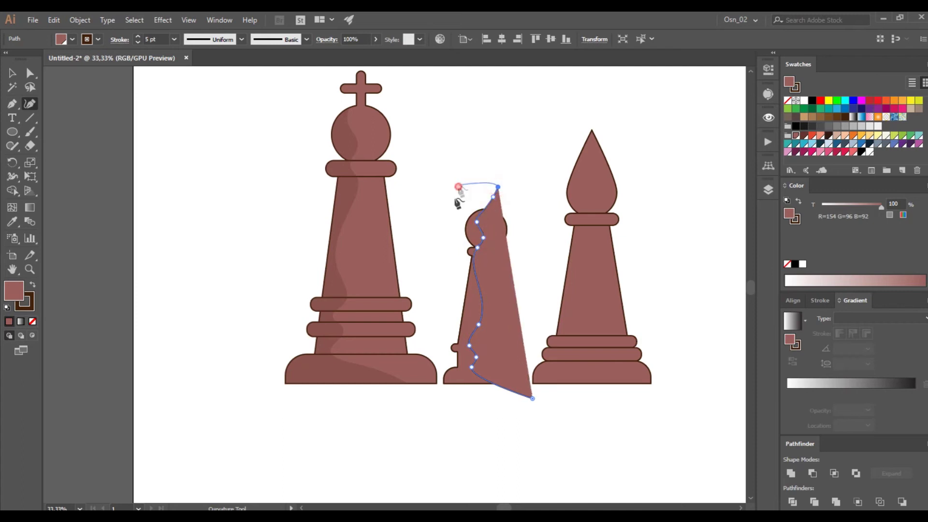
left_click(457, 188)
left_click(443, 335)
left_click(429, 401)
left_click(533, 398)
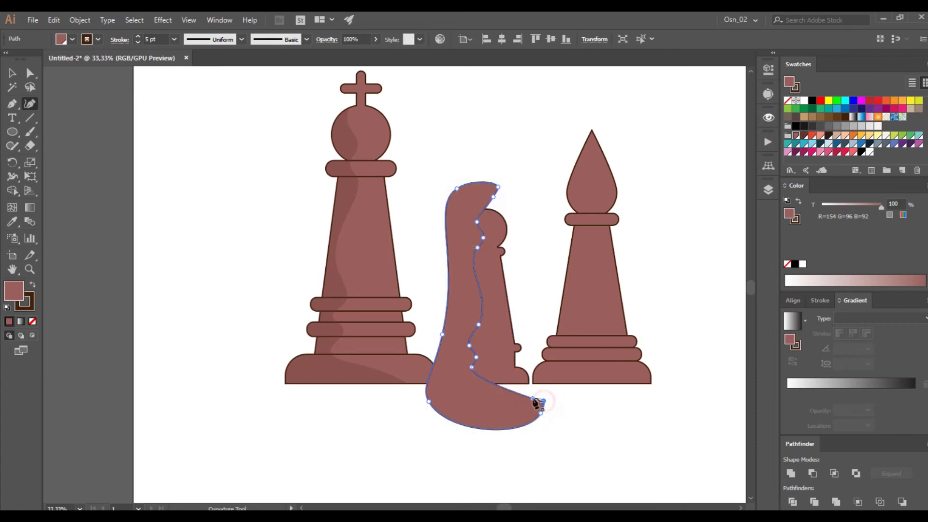
- With the Curvature tool, trace the wavy inner edge of the bishop's shadow from its base up past the tip
left_click(659, 387)
left_click(596, 371)
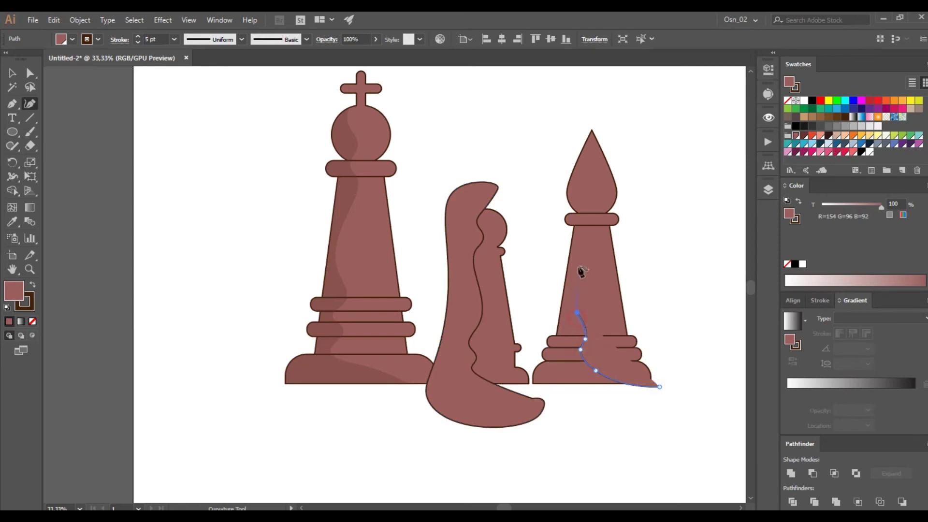
scroll(595, 235, "up", 2)
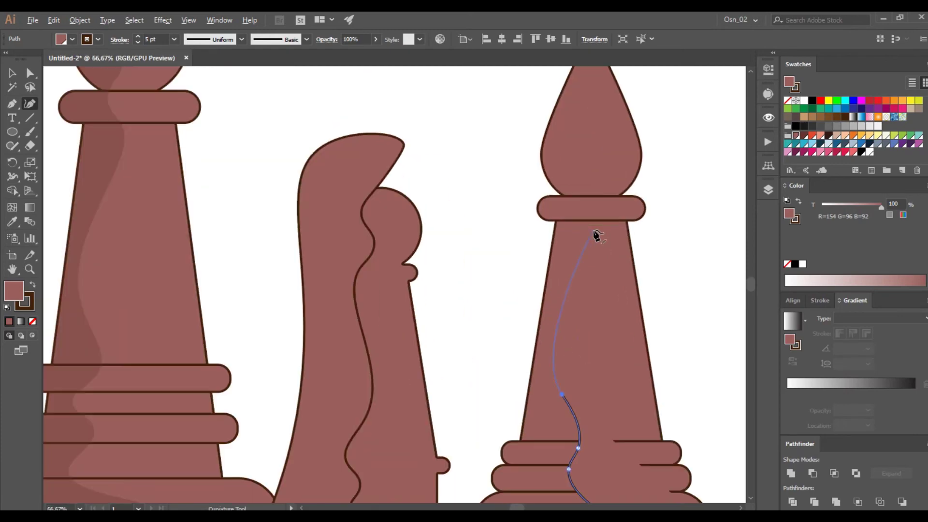
left_click(593, 228)
left_click(582, 202)
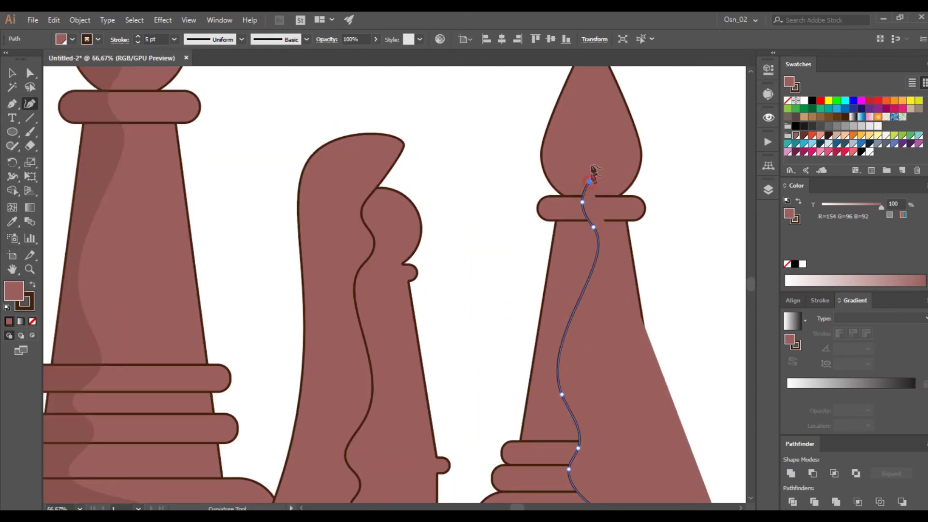
scroll(575, 122, "up", 3)
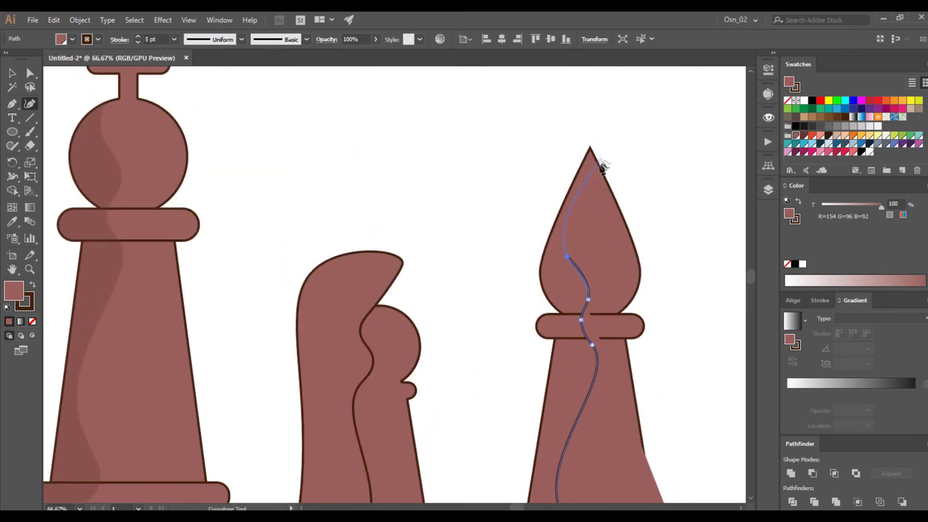
left_click(569, 113)
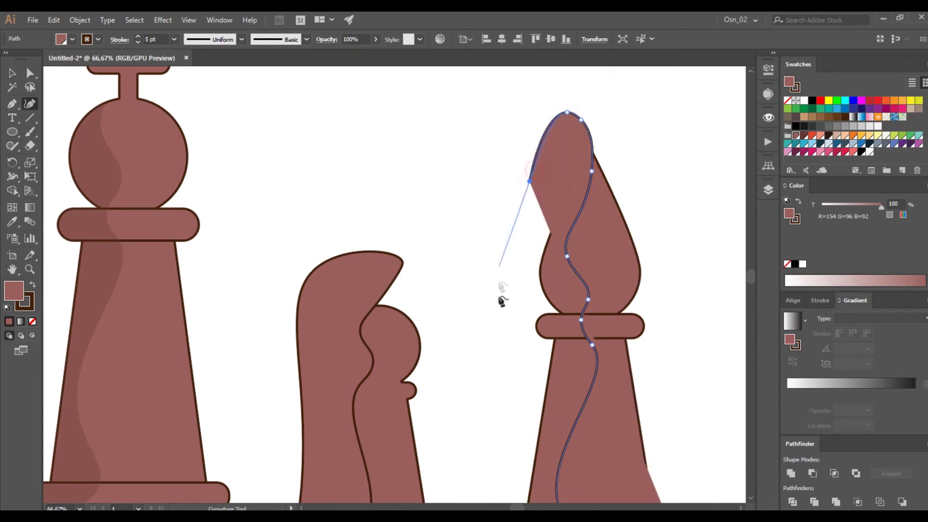
- Continue the bishop's shadow path down outside its left side and under the base, closing it at the starting point
scroll(488, 203, "down", 8)
left_click(478, 124)
left_click(444, 271)
left_click(448, 373)
left_click(591, 397)
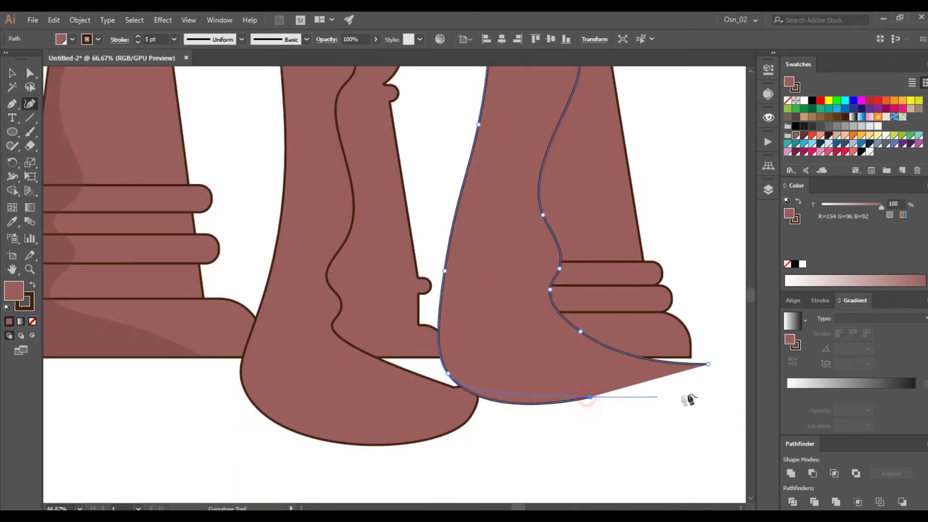
left_click(721, 372)
left_click(718, 358)
left_click(708, 364)
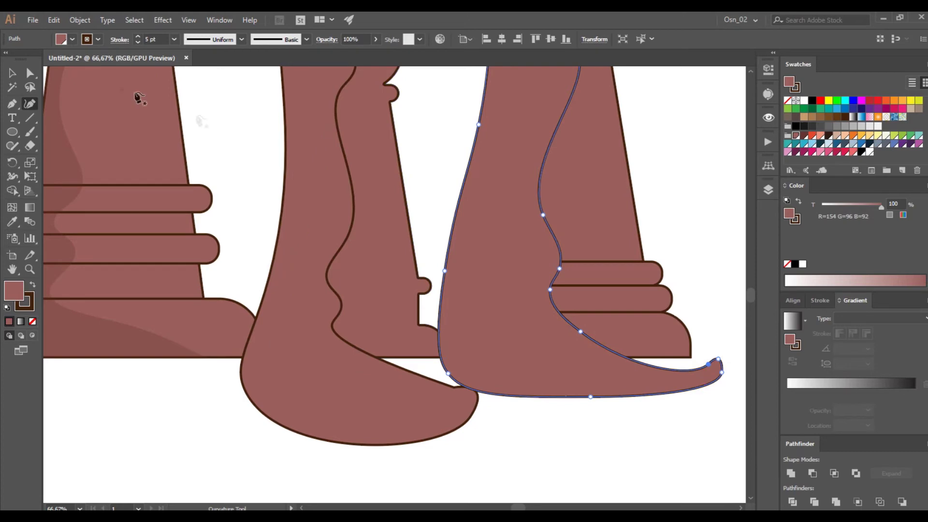
- Paste a copy of the bishop in front of the original and unite it into one silhouette
left_click(13, 73)
left_click(608, 232)
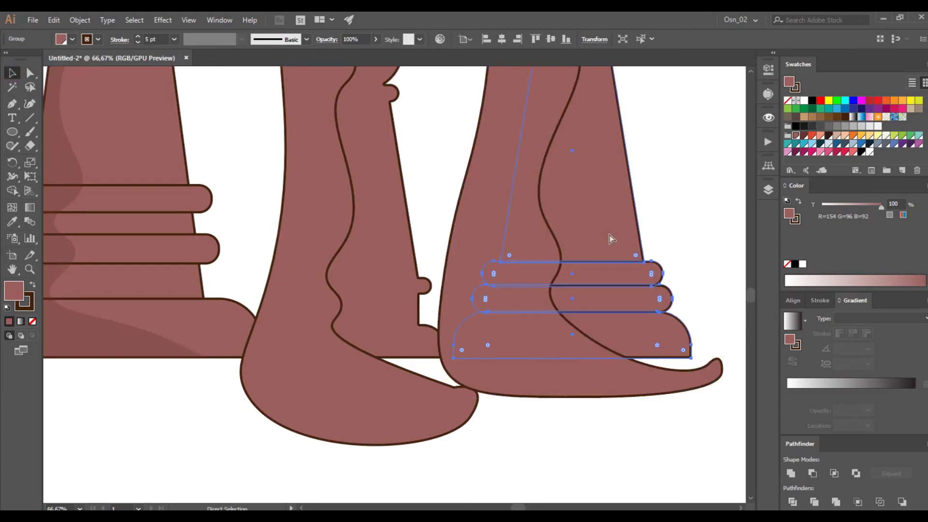
key("ctrl+c")
key("ctrl+f")
left_click(791, 474)
- Intersect the bishop's silhouette with its shadow shape, and likewise the pawn's silhouette with its shadow shape
left_click(676, 390, "shift")
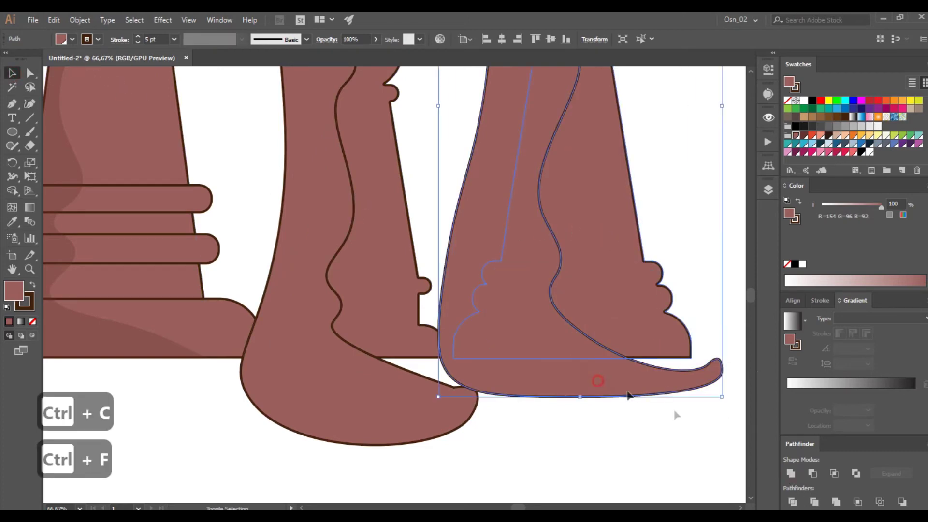
left_click(834, 475)
left_click(385, 406)
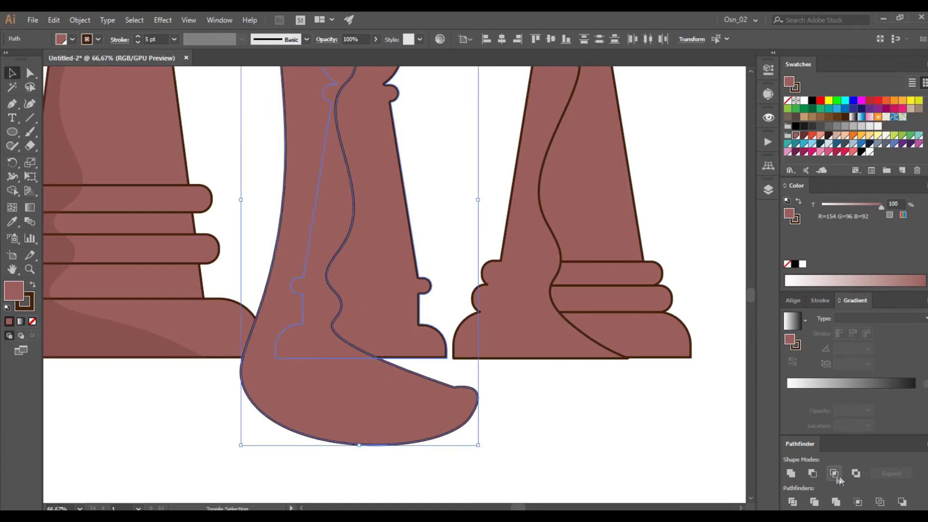
left_click(835, 475)
- Copy the appearance of the king's shadow onto the pawn's and bishop's shadow shapes with the Eyedropper, and deselect them
key("ctrl+minus")
left_click(555, 378, "shift")
key("i")
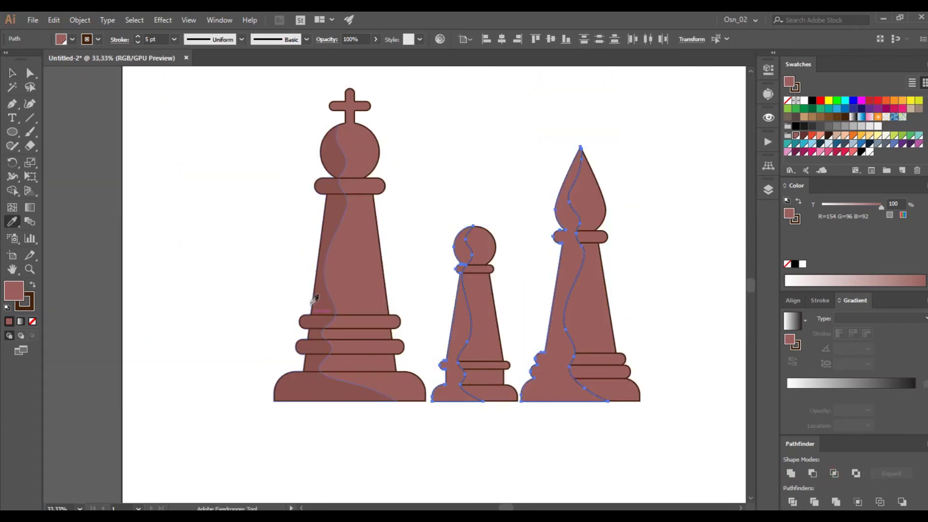
left_click(312, 260)
left_click(13, 73)
left_click(190, 203)
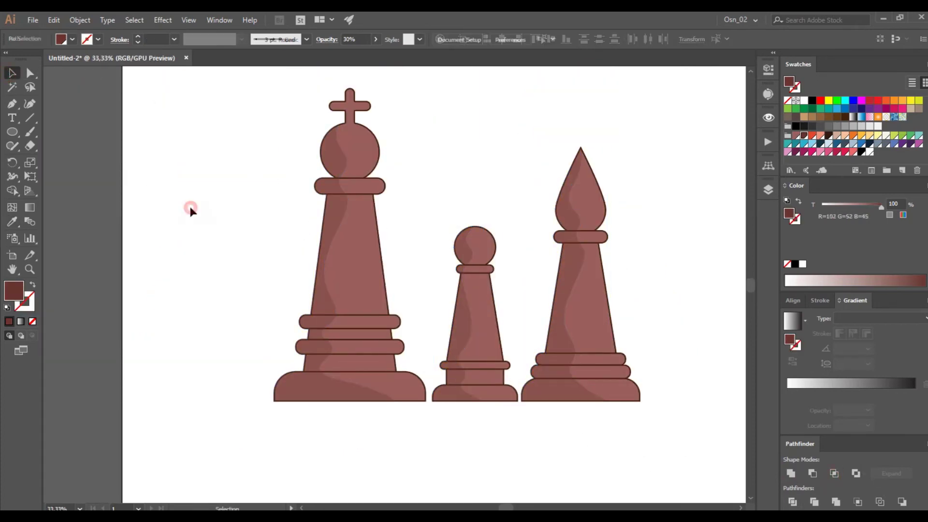
- Move the whole bishop left so it overlaps the pawn and send it to the back
key("ctrl+minus")
left_click_drag(546, 249, 597, 338)
key("ctrl+z")
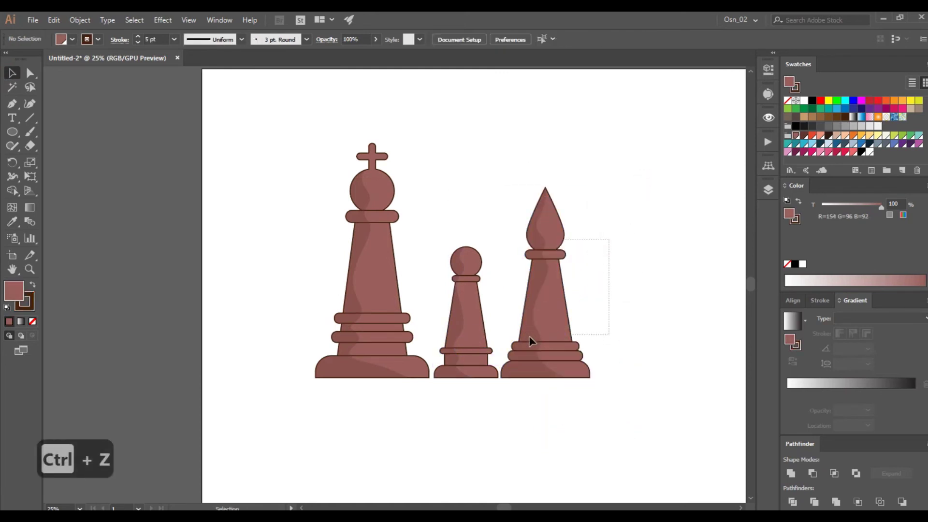
mouse_move(530, 341)
left_mouse_down()
mouse_move(553, 356)
mouse_move(524, 356)
left_mouse_up()
key("ctrl+shift+bracketleft")
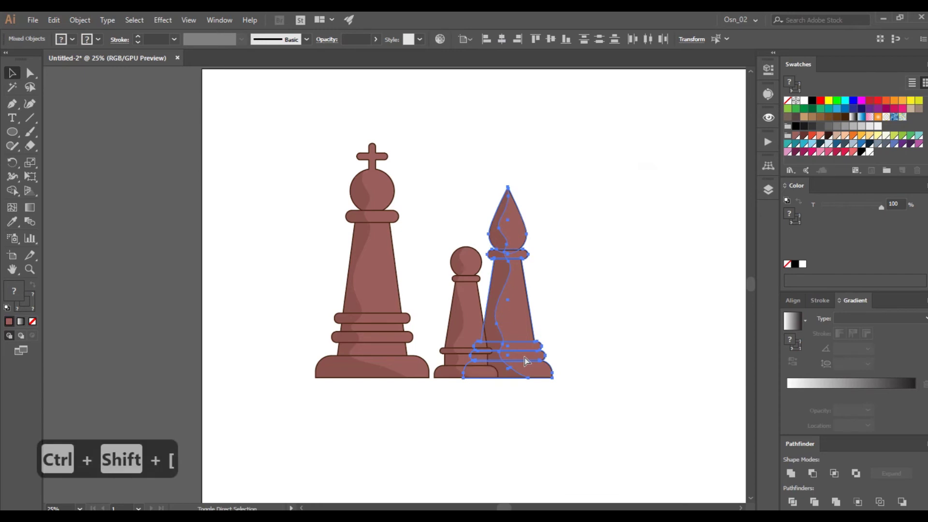
- Move the whole king right so it overlaps the pawn, send it to the back and deselect it
left_click_drag(379, 354, 447, 362)
key("ctrl+shift+bracketleft")
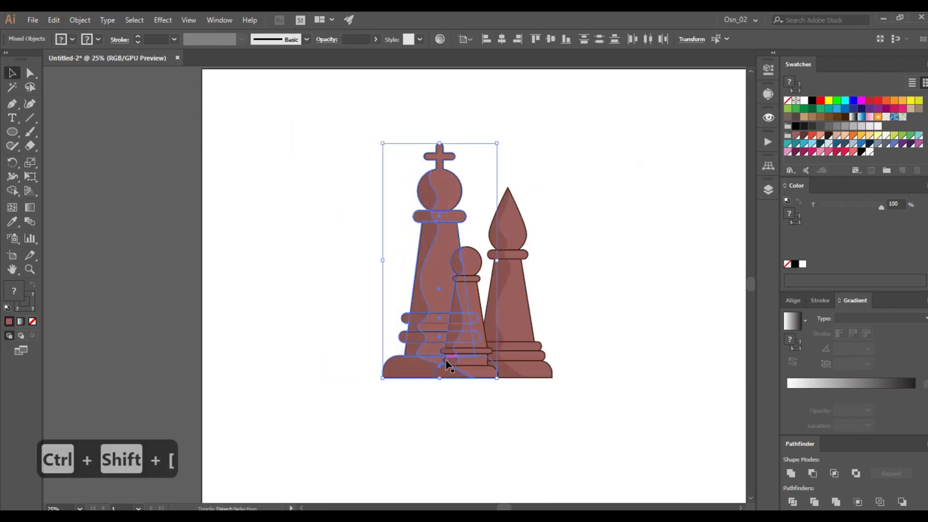
left_click(618, 281)
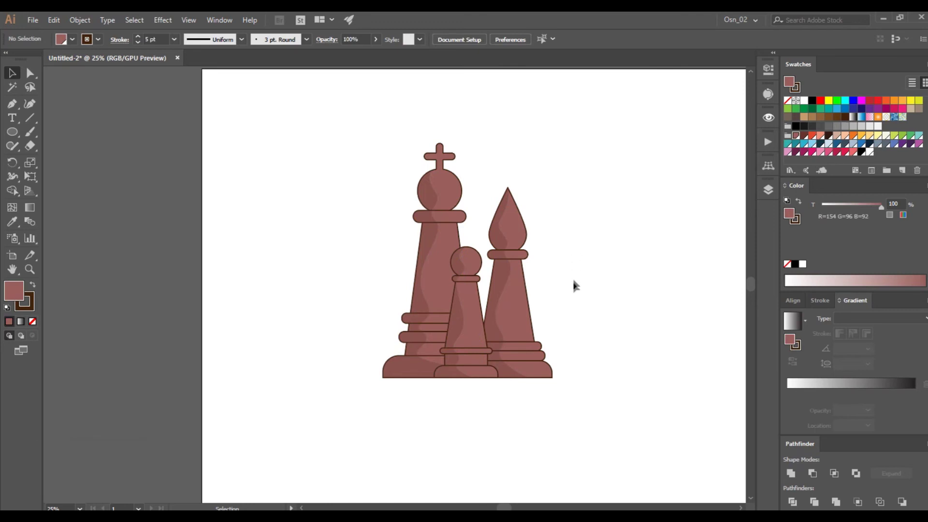
- Draw a horizontal ground line with a short dash beside it under the pieces, and a circle about 1964 px wide around them
left_click_drag(357, 377, 600, 378)
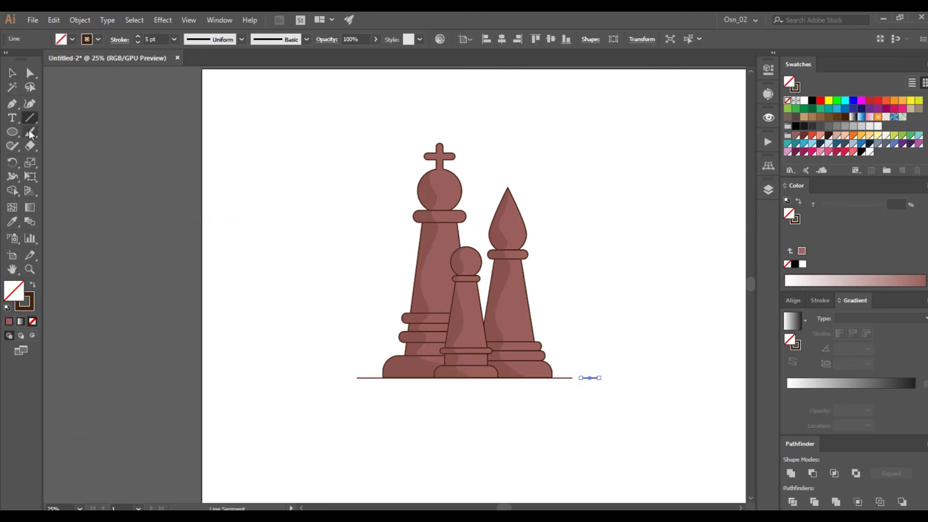
left_click(12, 131)
left_click_drag(471, 288, 613, 180)
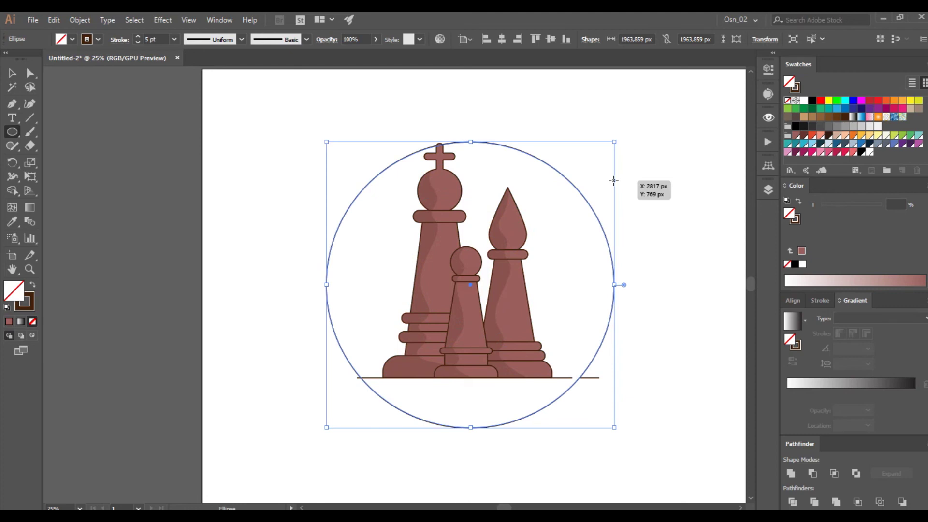
- Move the circle down to just below the king's collar and scale it down to about 1486 px in diameter
key("shift+Down")
key("shift+Down")
key("shift+Down")
key("shift+Down")
key("shift+Down")
key("shift+Down")
key("shift+Down")
key("shift+Down")
key("shift+Down")
key("shift+Down")
key("shift+Down")
key("shift+Down")
key("shift+Down")
key("shift+Down")
key("shift+Down")
key("shift+Down")
key("shift+Down")
key("shift+Down")
key("shift+Down")
key("shift+Down")
key("shift+Down")
key("shift+Down")
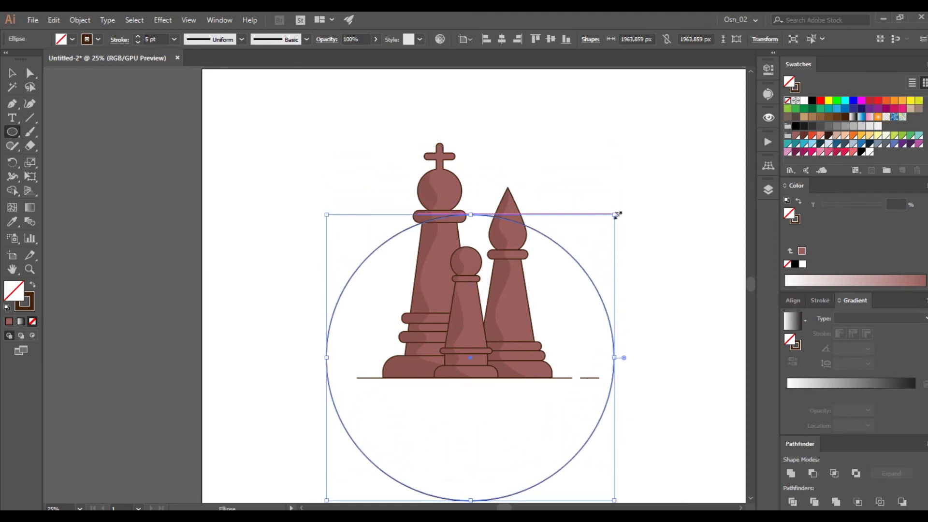
left_click_drag(616, 214, 581, 234)
key("ctrl+z")
scroll(467, 487, "down", 1)
left_click_drag(471, 458, 461, 390)
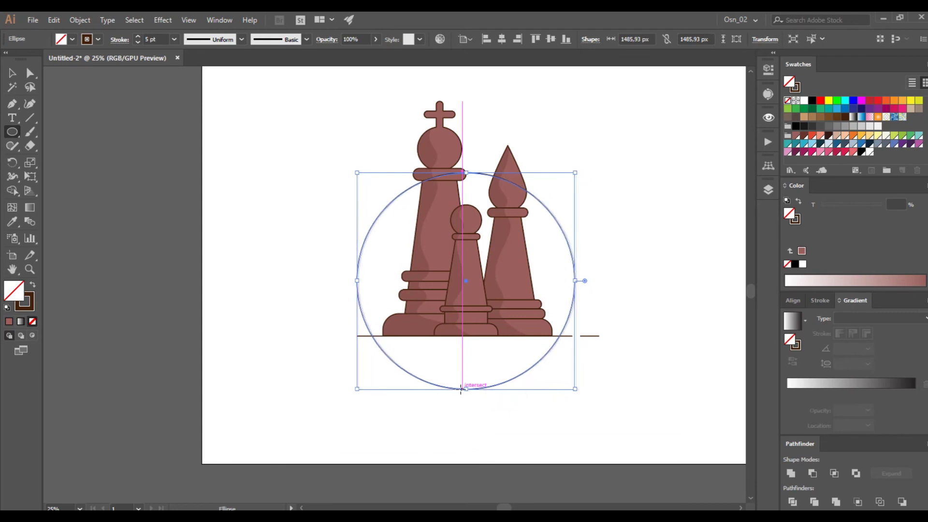
- Remove the part of the circle below the ground line with the Shape Builder tool
left_click(12, 73)
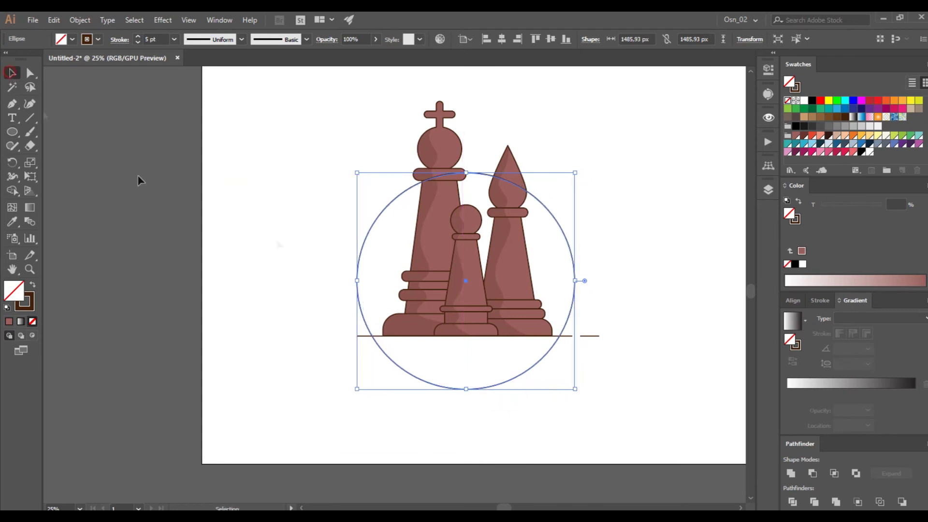
left_click_drag(345, 323, 360, 382)
left_click(12, 190)
left_click(398, 383, "alt")
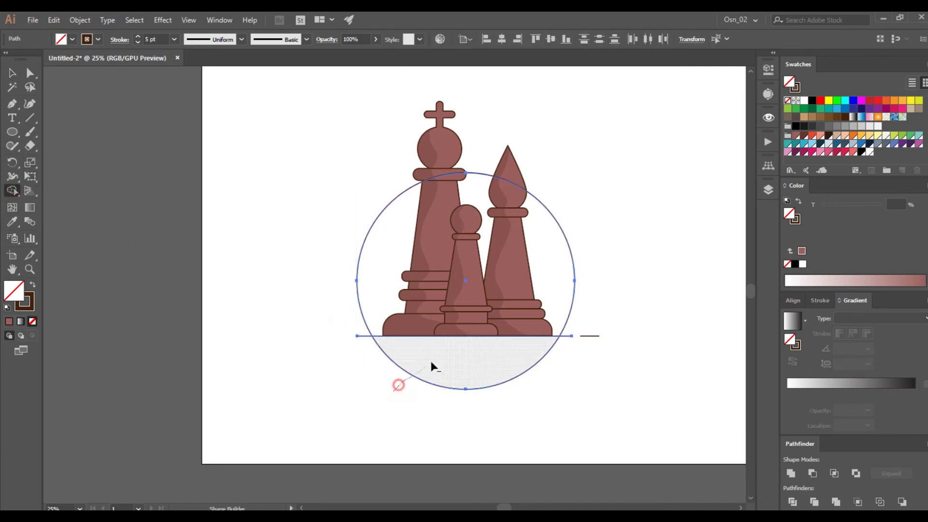
- Send the trimmed circle behind the pieces and give it a light blue fill (R=135 G=209 B=238) without a stroke
left_click(12, 72)
left_click(379, 245)
left_click_drag(362, 203, 416, 241)
scroll(418, 242, "up", 2)
scroll(418, 241, "down", 1)
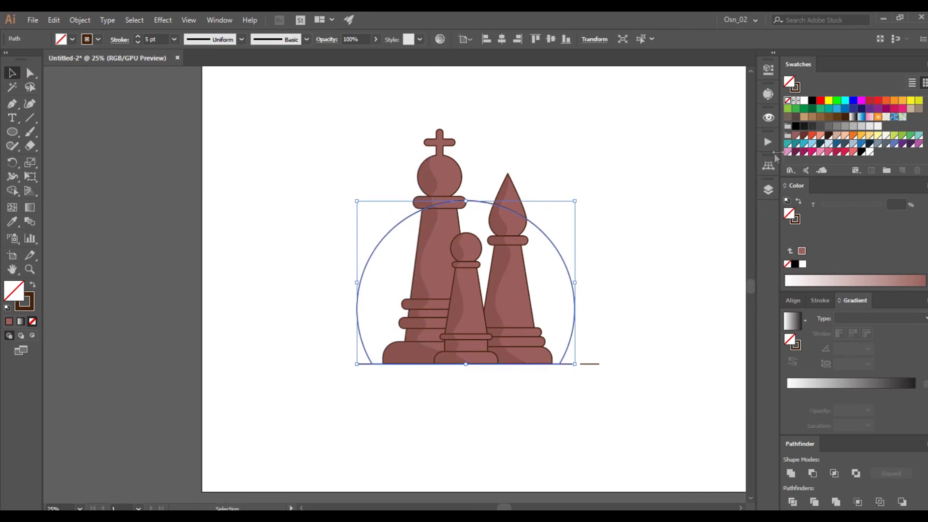
left_click(812, 144)
key("ctrl+shift+bracketleft")
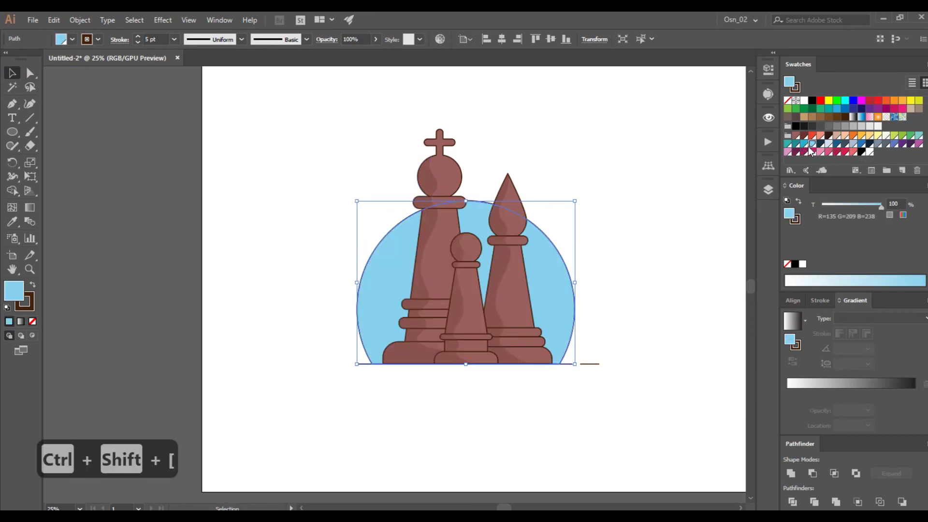
left_click(33, 321)
left_click(14, 289)
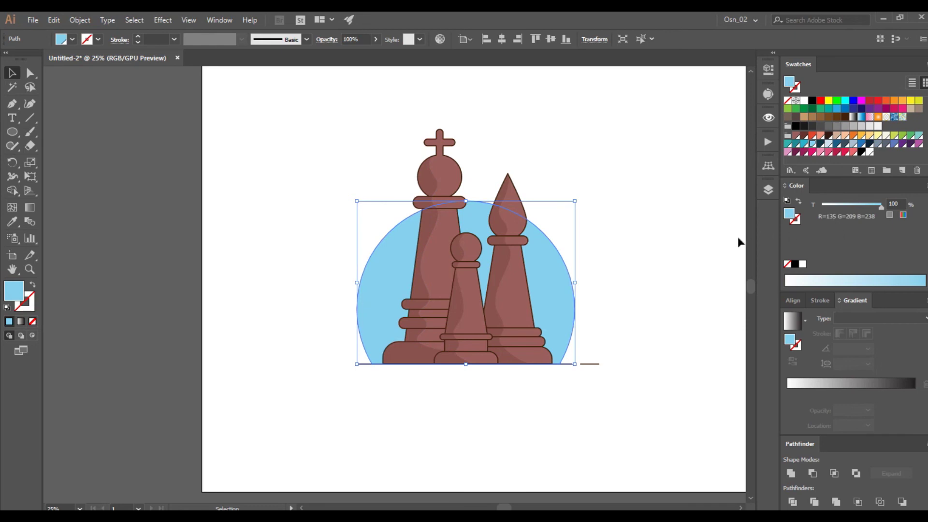
- Give the background dome a radial gradient fill centred on the middle of the ground line
key("g")
left_click(560, 284)
left_click(849, 320)
left_click(852, 330)
left_click_drag(464, 283, 463, 363)
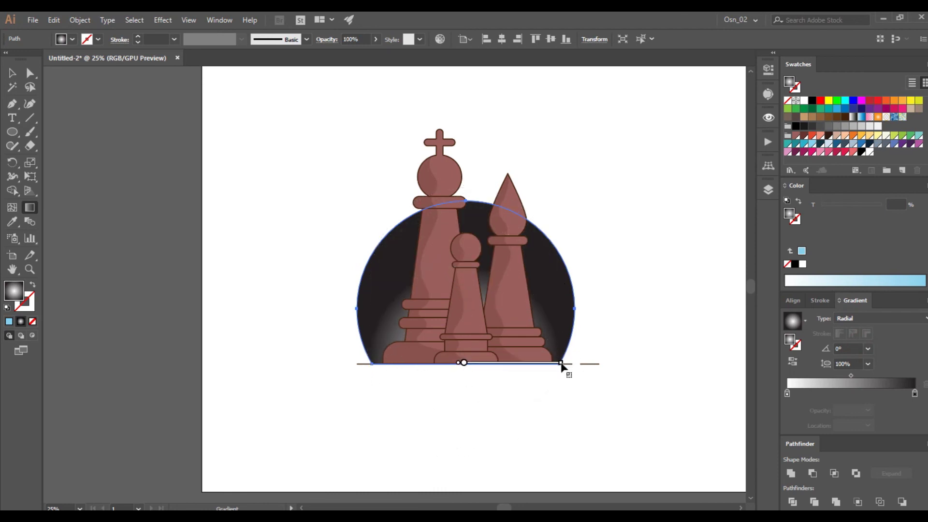
- Turn the dome's gradient straight up to 90°, narrow its aspect ratio to 68.7% and extend it nearly to the dome's top
mouse_move(564, 363)
left_mouse_down()
mouse_move(502, 256)
mouse_move(466, 270)
mouse_move(470, 229)
left_mouse_up()
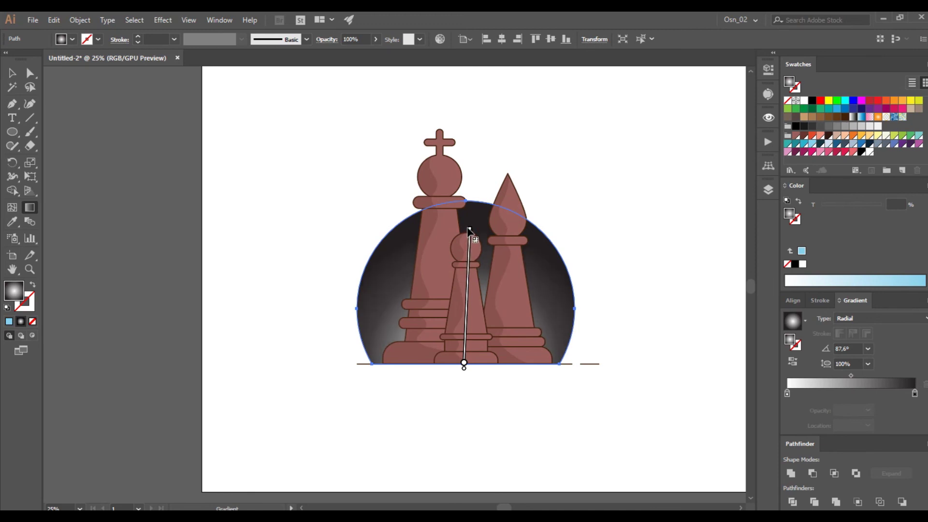
left_click_drag(329, 357, 371, 363)
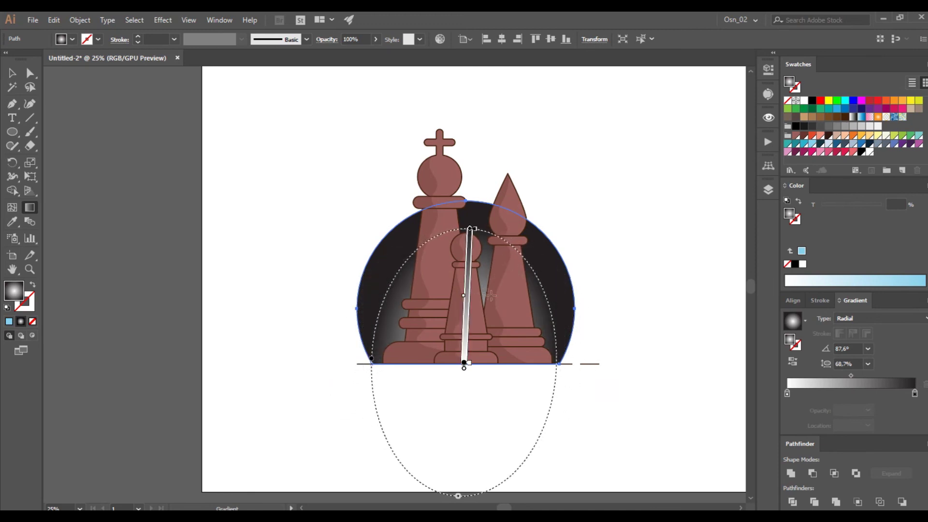
left_click_drag(472, 222, 465, 219)
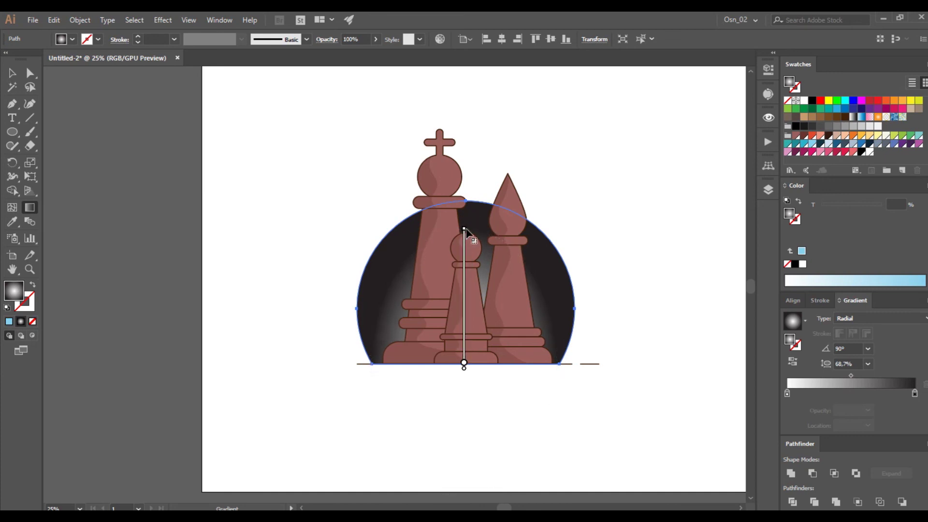
- Set the opacity of the gradient's outer black colour stop to 0%
left_click(914, 394)
left_click(868, 410)
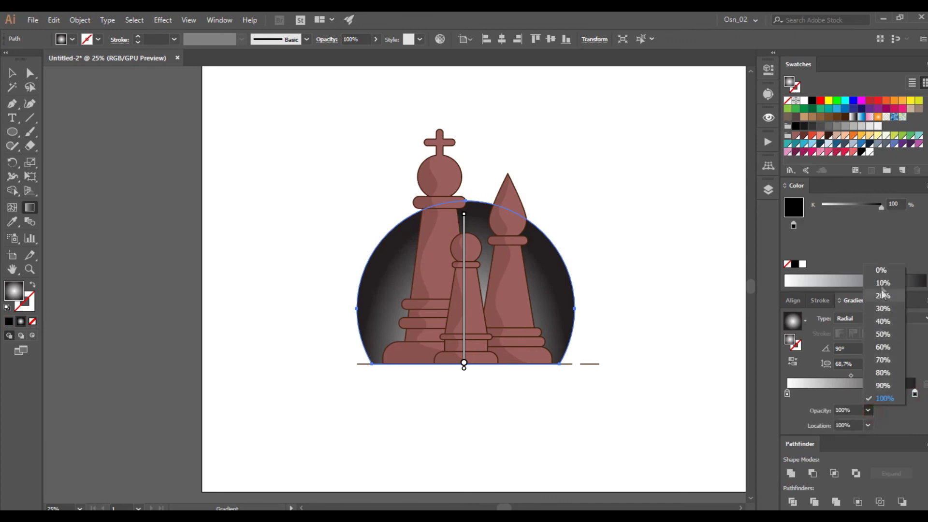
left_click(877, 271)
- Colour the gradient's inner stop red-orange (R=227 G=72 B=44) and shift the gradient midpoint to 74.77%
left_click(787, 393)
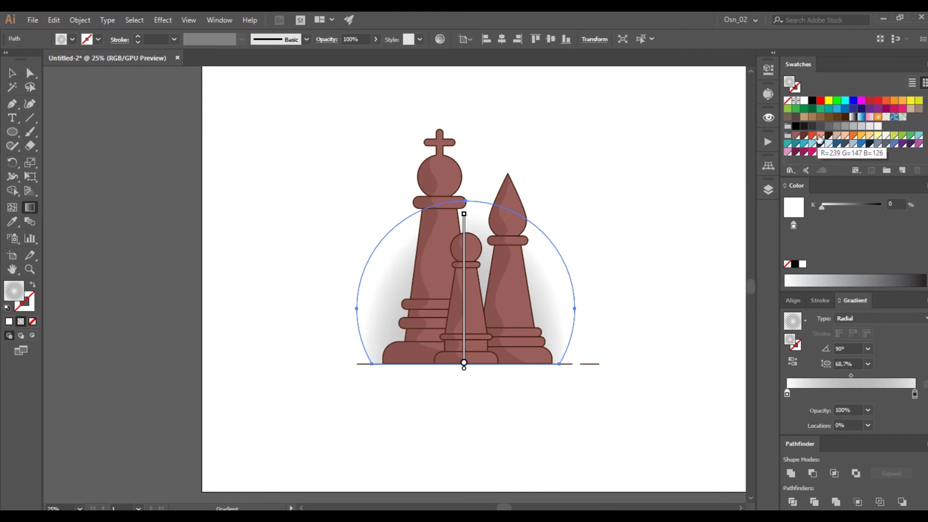
left_click_drag(812, 136, 786, 392)
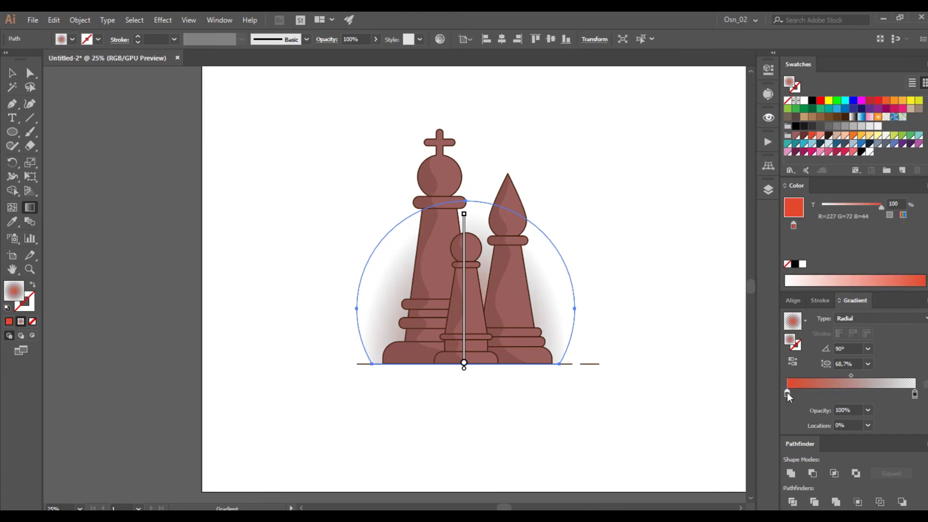
mouse_move(469, 217)
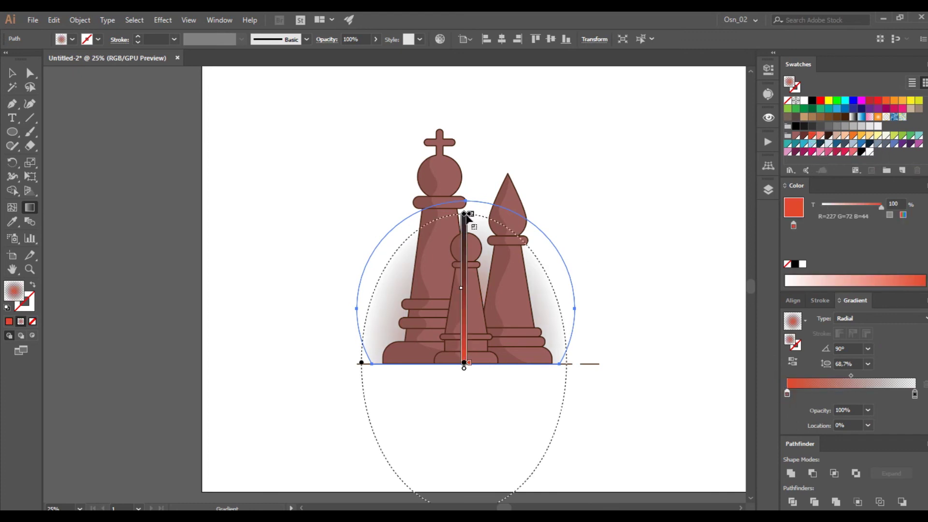
left_click_drag(850, 375, 883, 376)
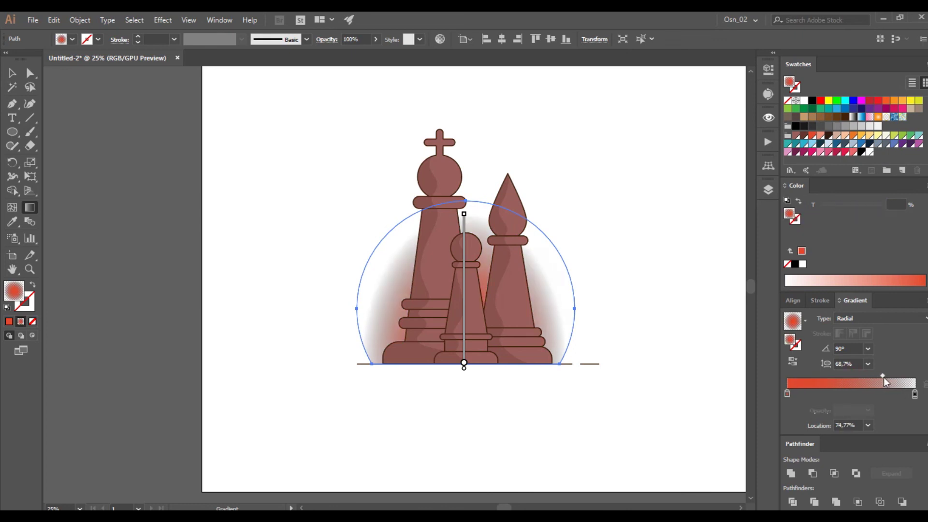
- Colour the dome gradient's transparent outer stop white and extend the gradient almost to the dome's top edge
left_click(915, 394)
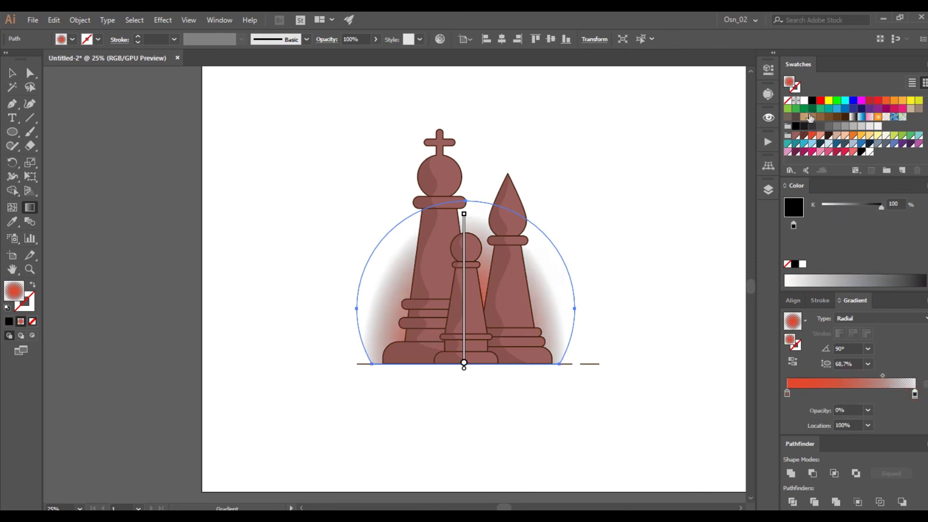
left_click_drag(803, 102, 915, 394)
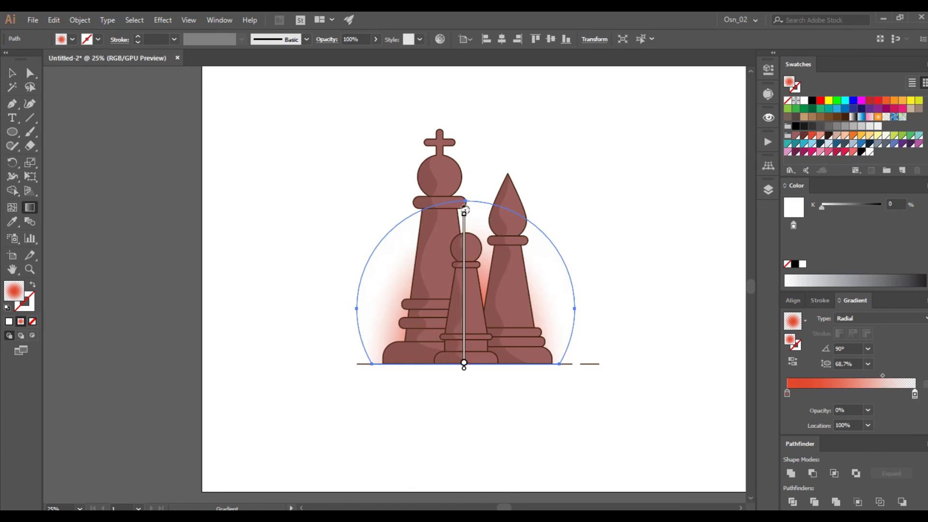
mouse_move(463, 208)
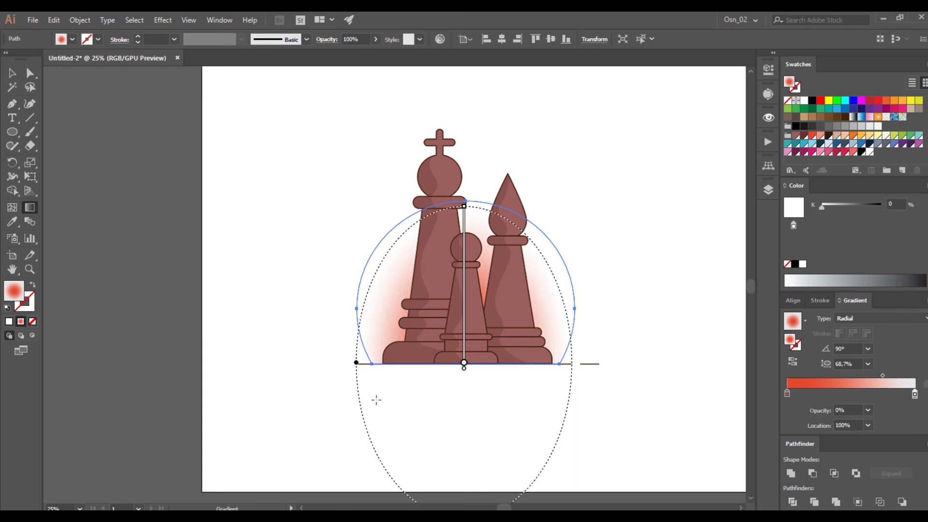
scroll(376, 400, "down", 1)
left_click(12, 73)
left_click(113, 134)
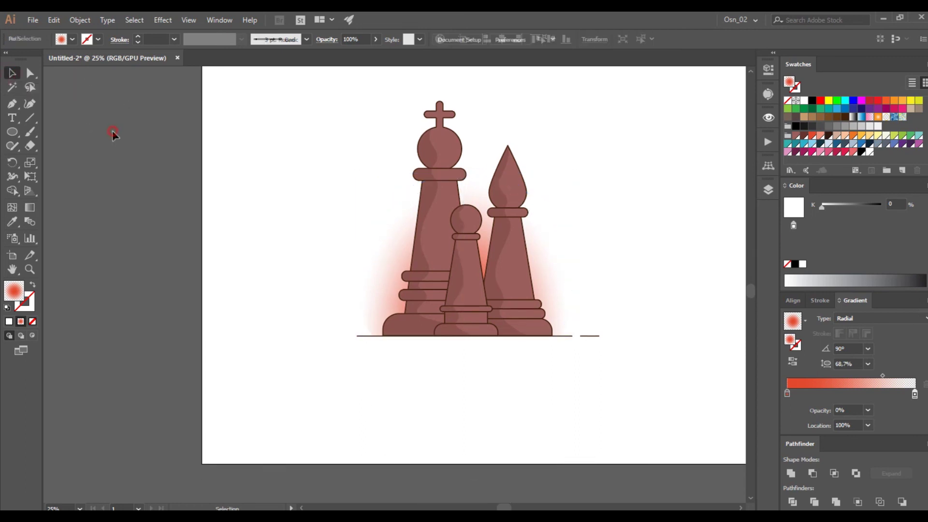
- Enlarge the gradient dome proportionally from its base until its top nearly reaches the top of the king's cross
scroll(310, 232, "up", 2)
left_click(399, 288)
left_click_drag(468, 215, 477, 146)
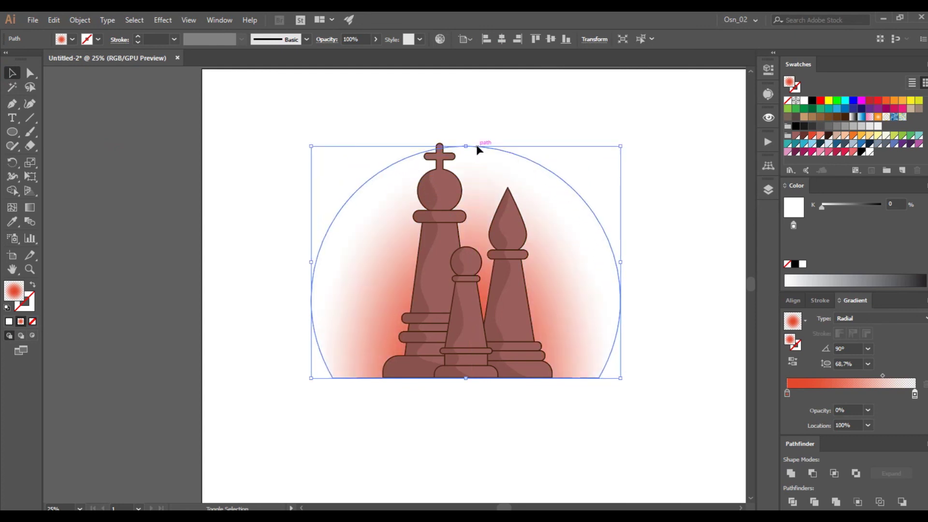
left_click(230, 193)
- Group all the chess pieces, the ground line and the gradient dome, moving them nearer the artboard's centre
scroll(230, 193, "down", 2)
left_click_drag(234, 149, 488, 368)
left_click_drag(366, 254, 388, 290)
key("ctrl+g")
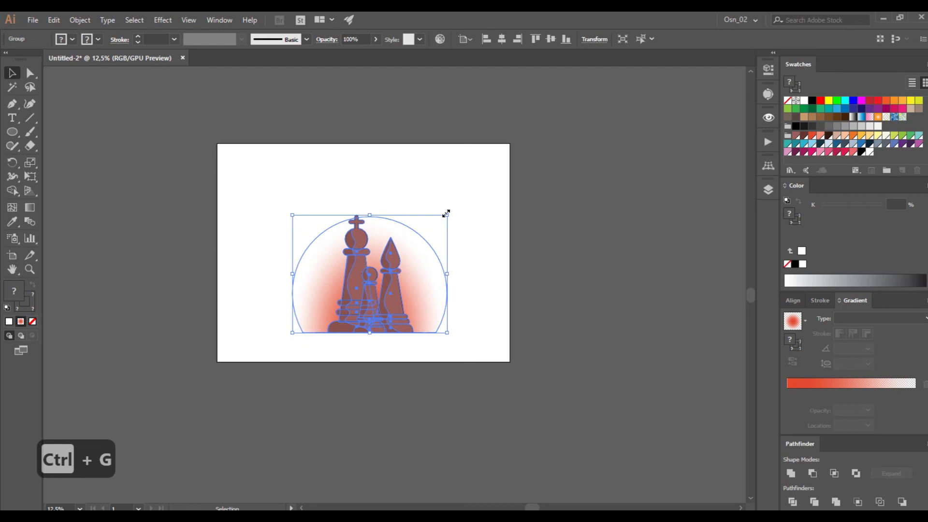
- Enlarge the grouped illustration proportionally to fill more of the artboard and centre it there horizontally and vertically
left_click_drag(446, 212, 471, 197)
left_click_drag(409, 273, 401, 254)
left_click(793, 301)
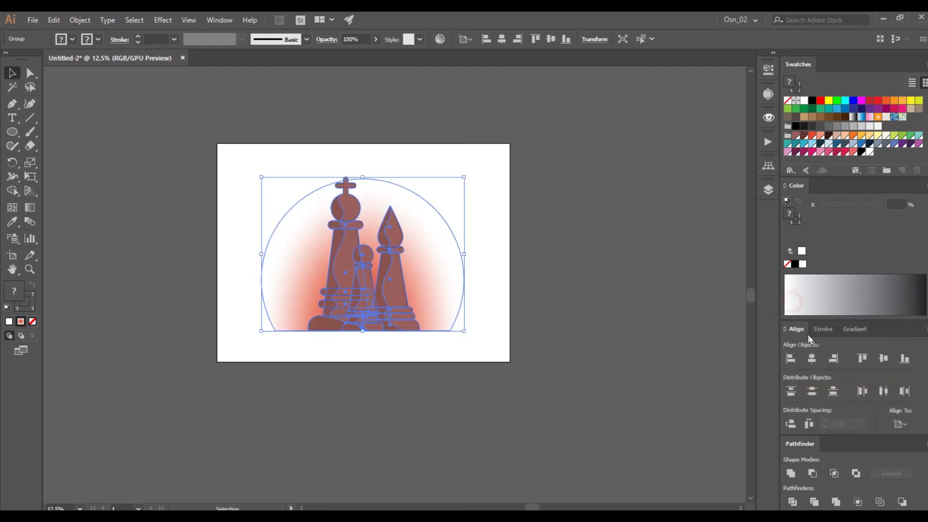
left_click(884, 359)
left_click(683, 314)
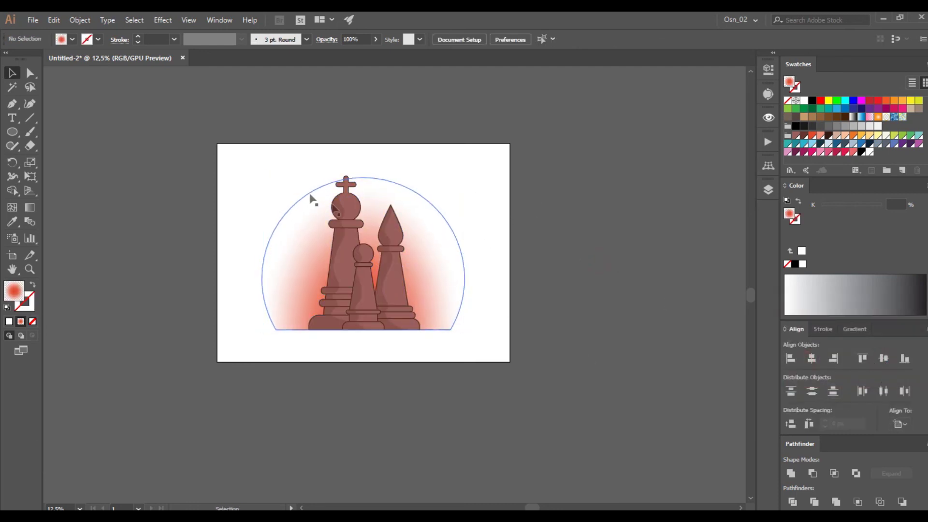
key("ctrl+0")
left_click(623, 237)
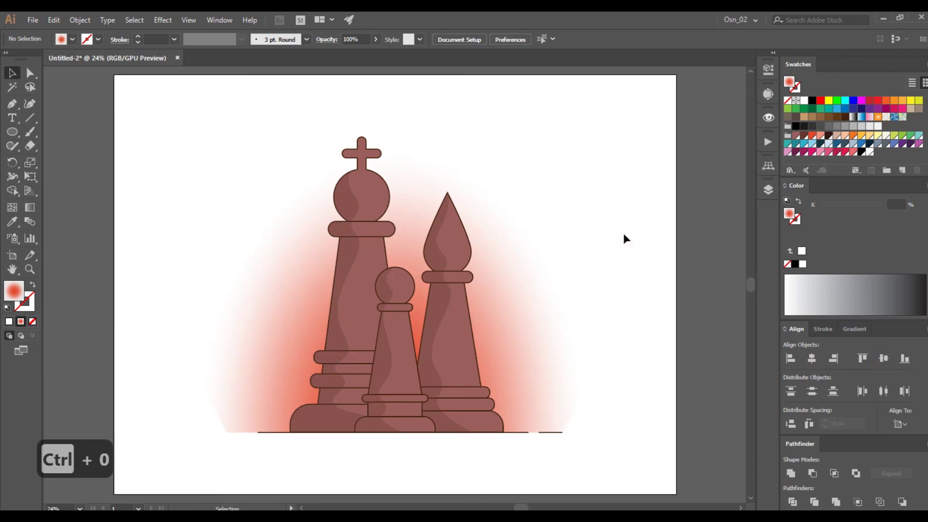